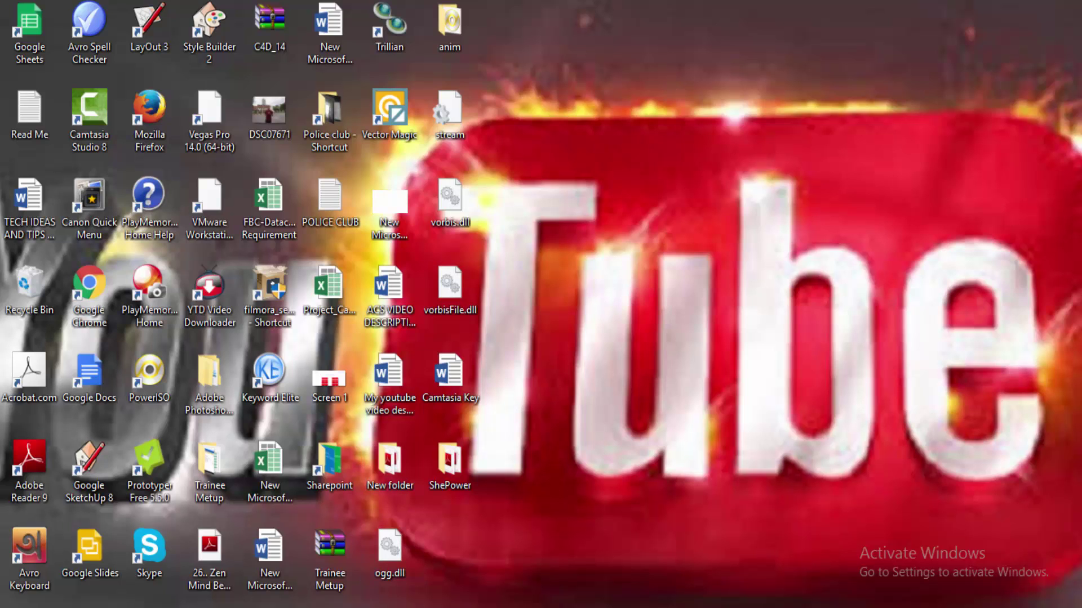
Step: Open a new Chrome window, go to YouTube and open your own channel page
right_click(369, 607)
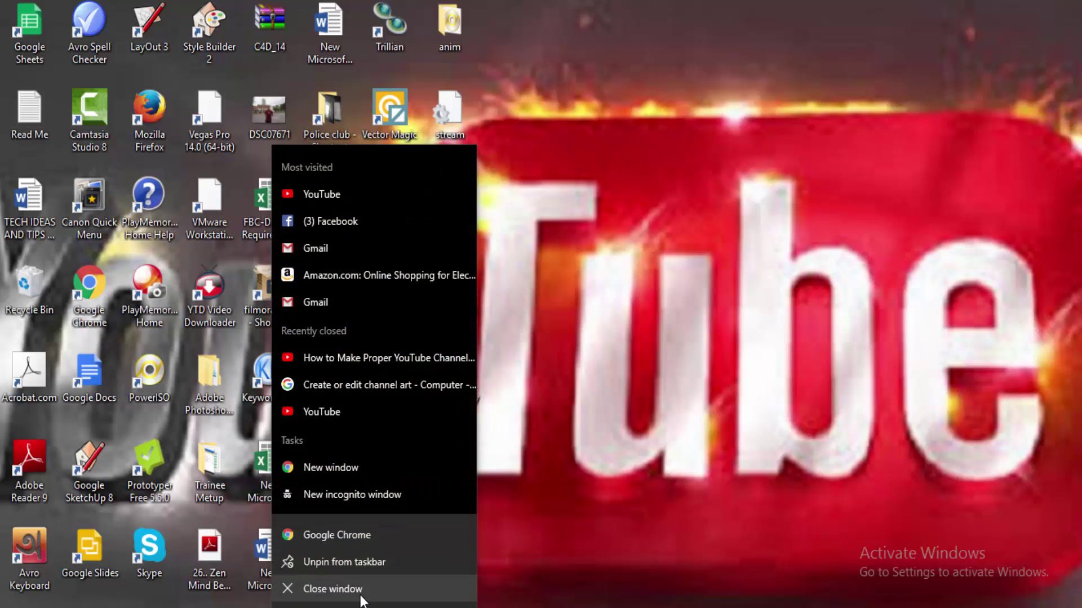
click(353, 537)
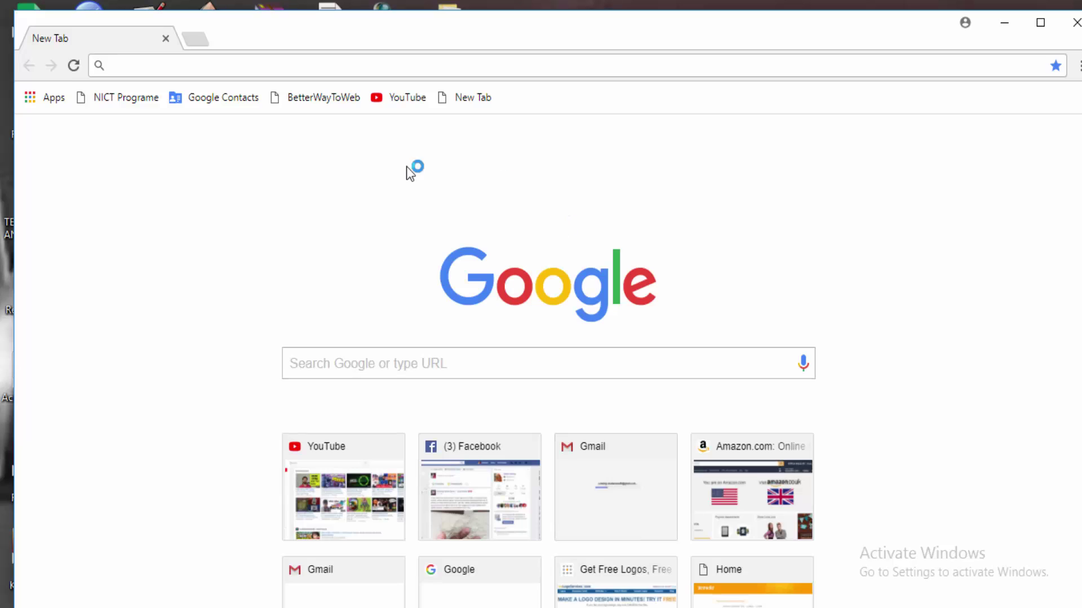
click(394, 97)
click(1039, 22)
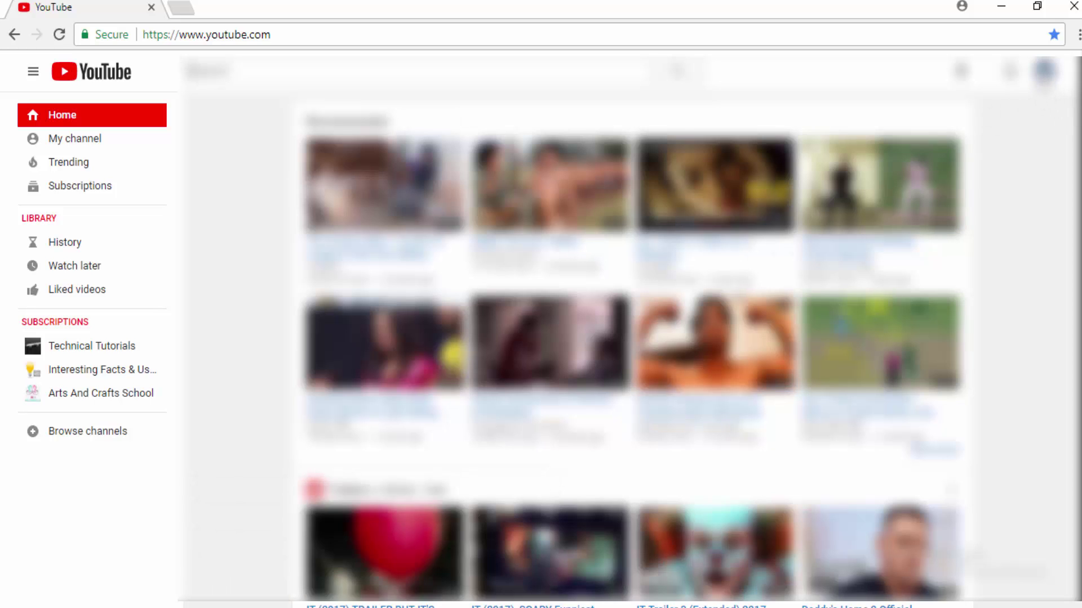
click(1044, 71)
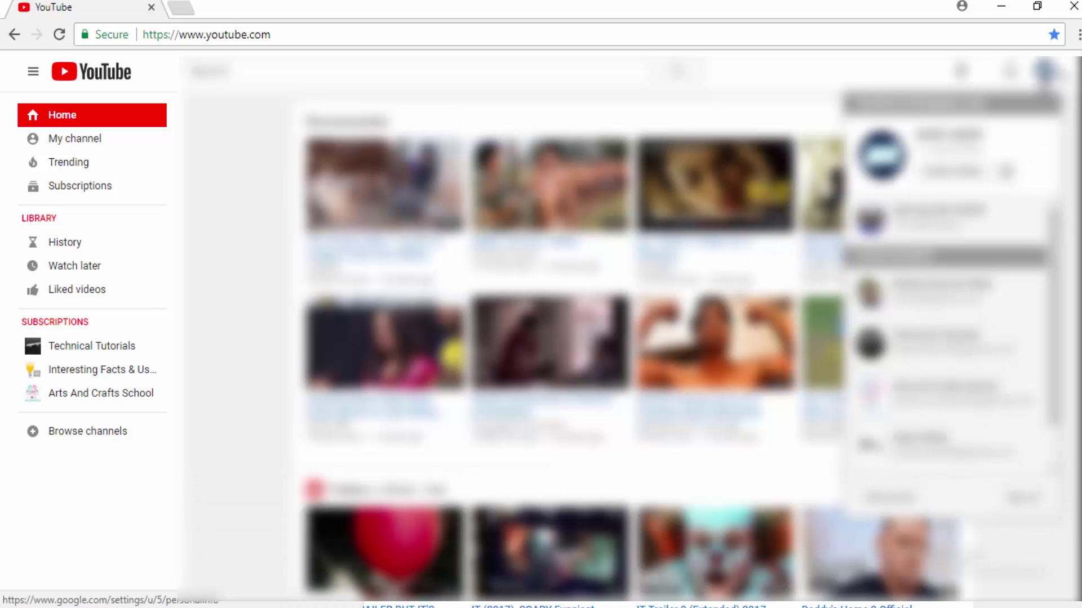
click(101, 138)
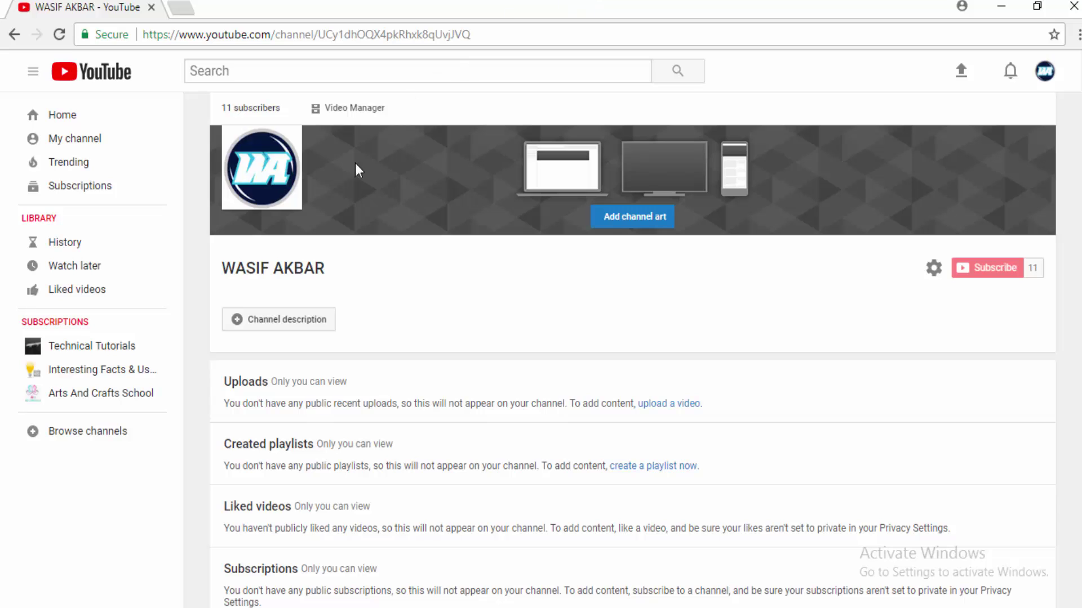
Step: Open Edit channel art from the banner's pencil icon to reach the upload dialog
click(321, 266)
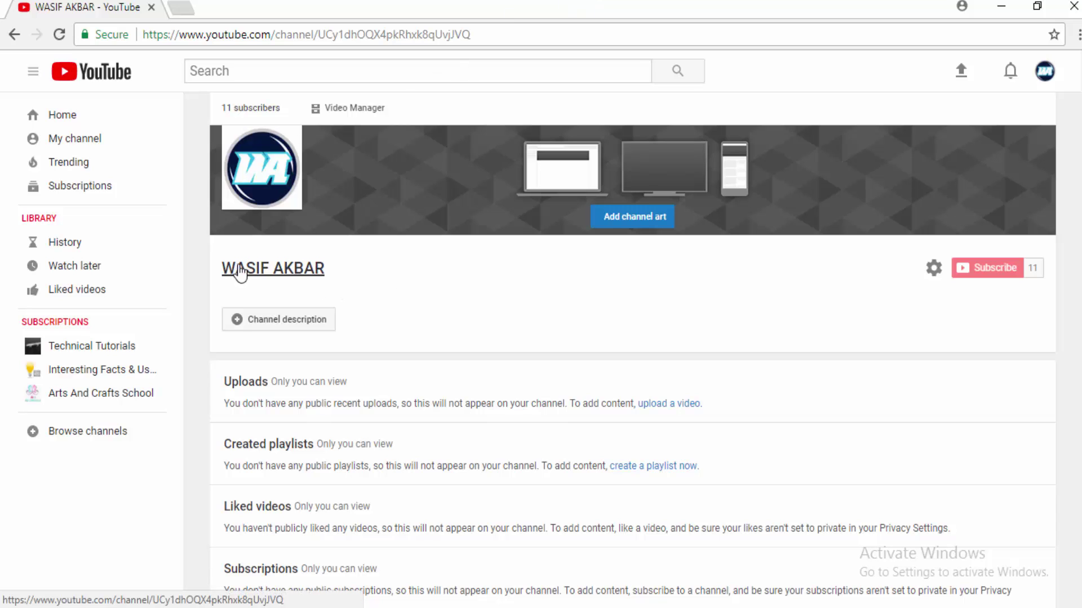
right_click(334, 280)
click(599, 271)
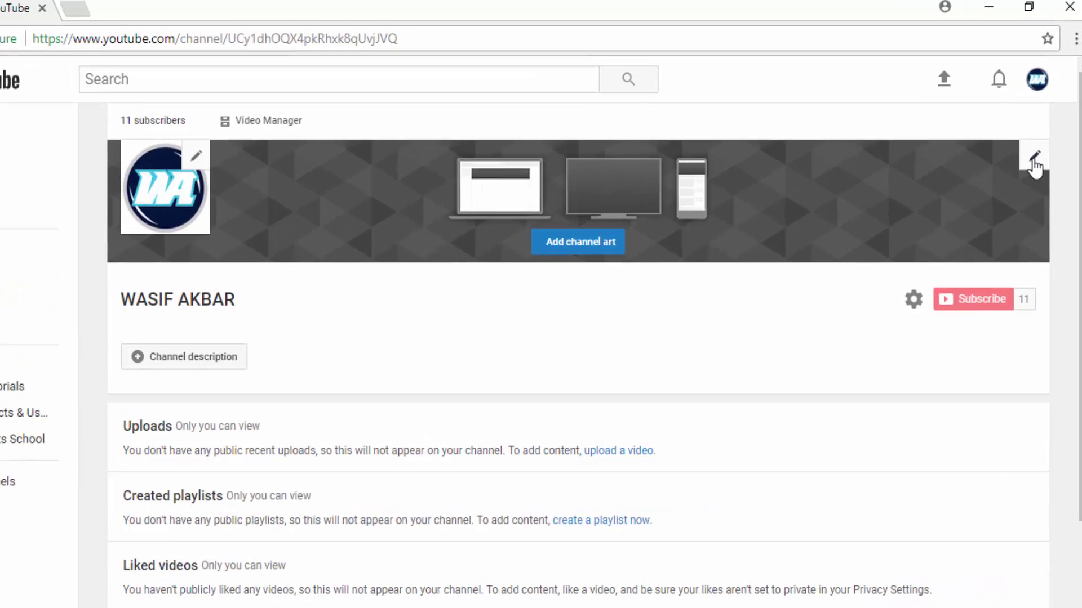
click(1042, 142)
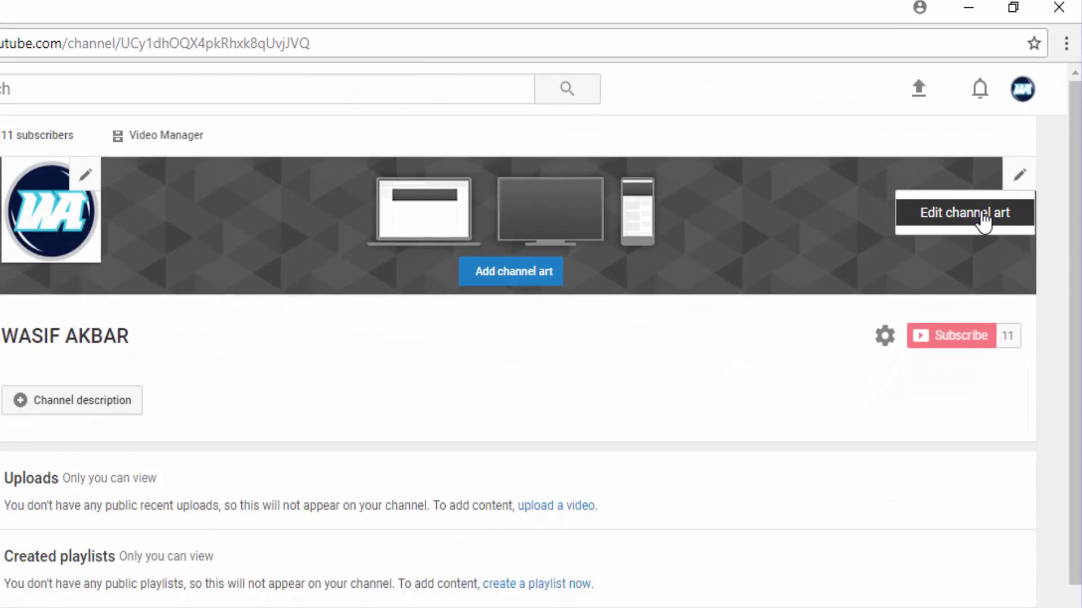
click(961, 271)
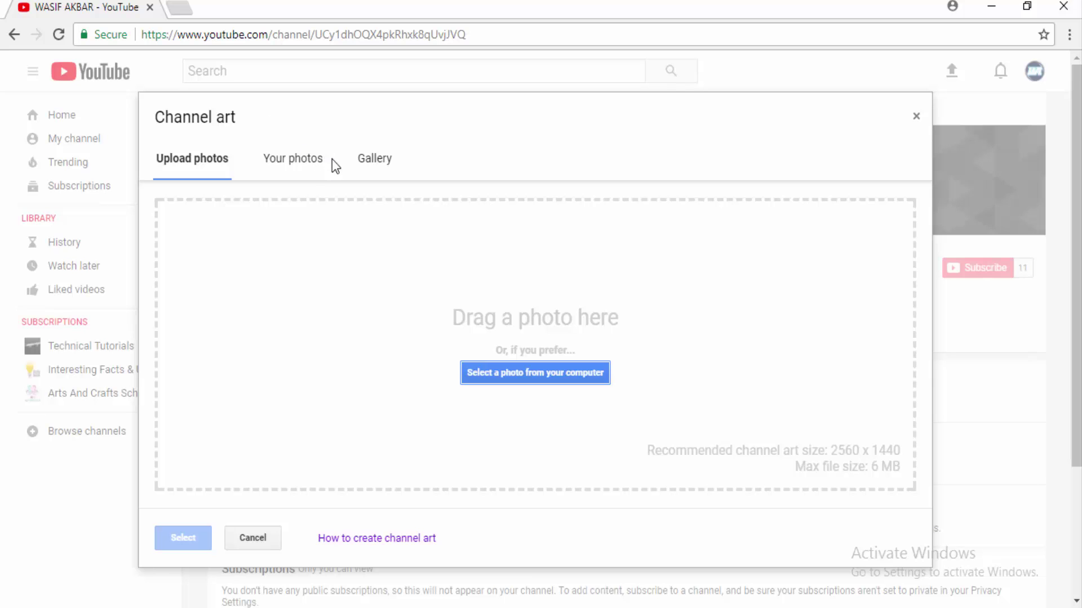
Step: Browse the stock Gallery photos, then open the 'How to create channel art' help link
click(362, 161)
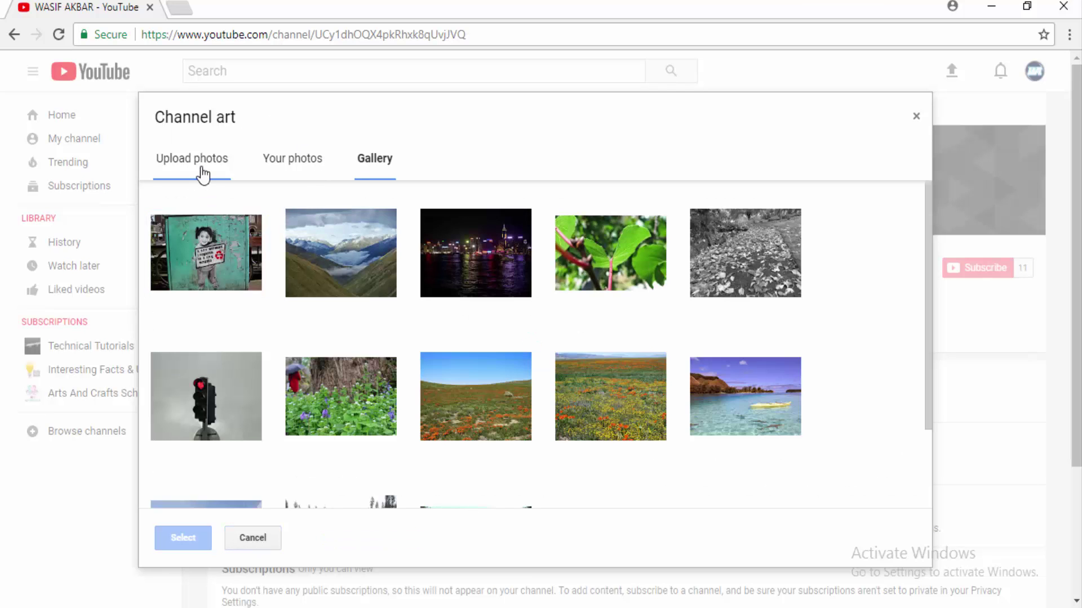
click(206, 169)
click(361, 164)
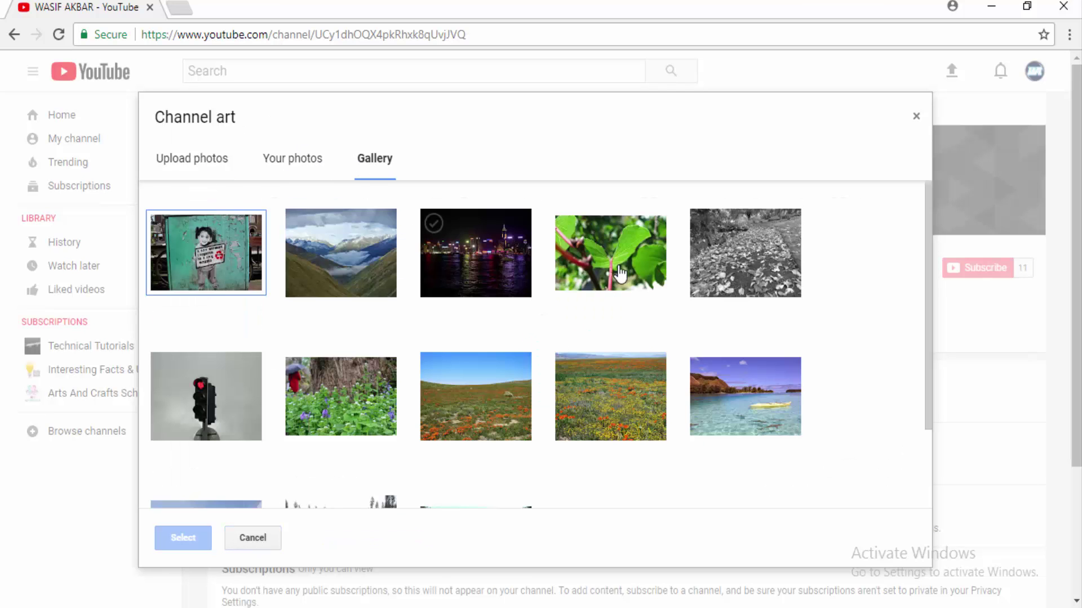
scroll(316, 304, down, 2)
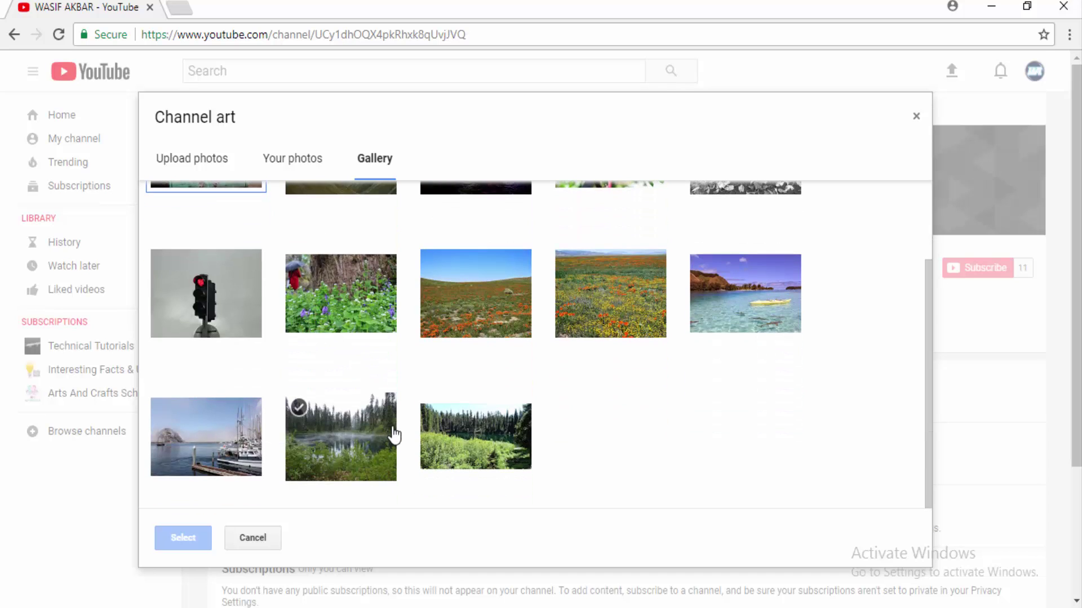
scroll(383, 434, up, 2)
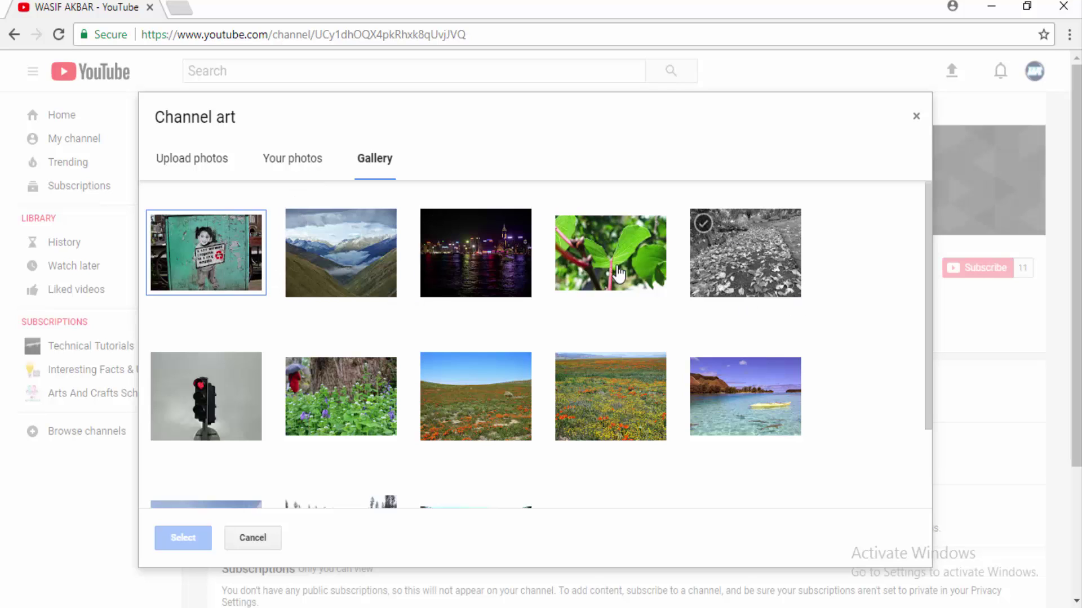
scroll(451, 316, down, 1)
scroll(310, 294, down, 2)
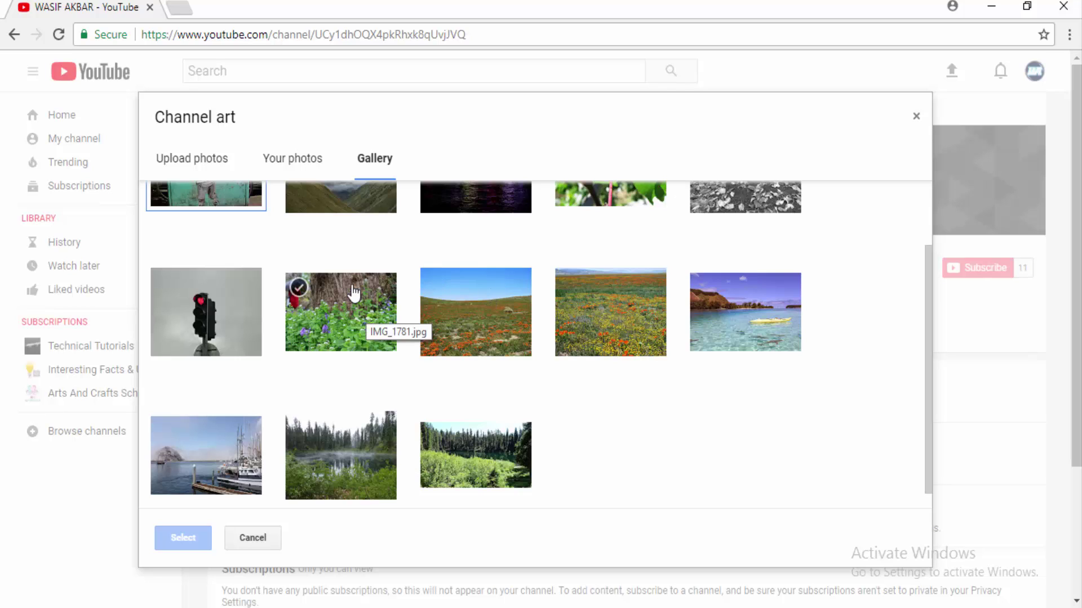
scroll(531, 321, up, 2)
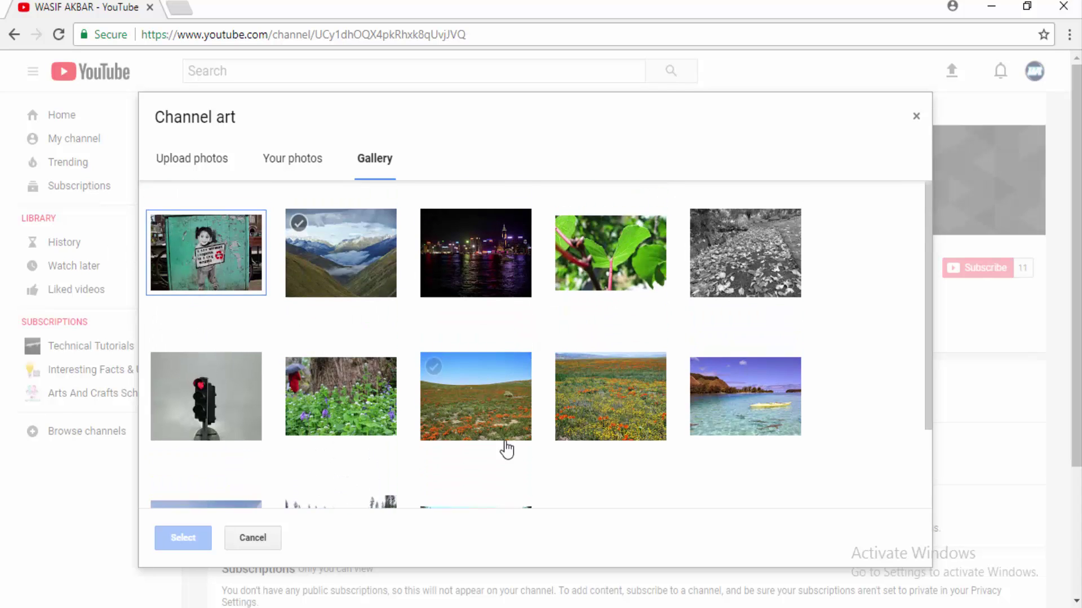
scroll(467, 345, down, 2)
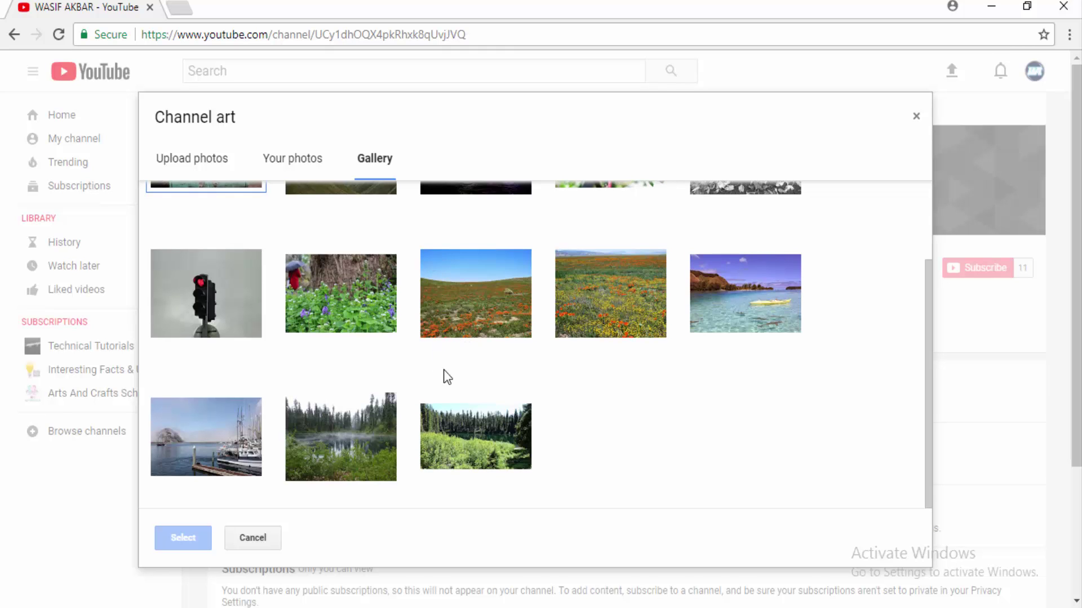
scroll(445, 372, up, 2)
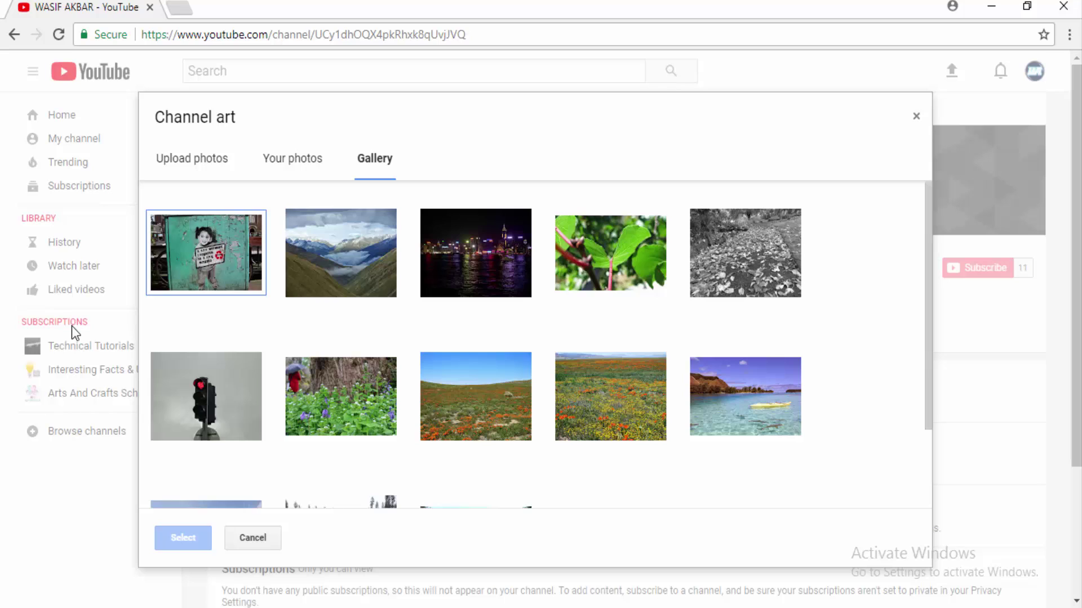
click(201, 174)
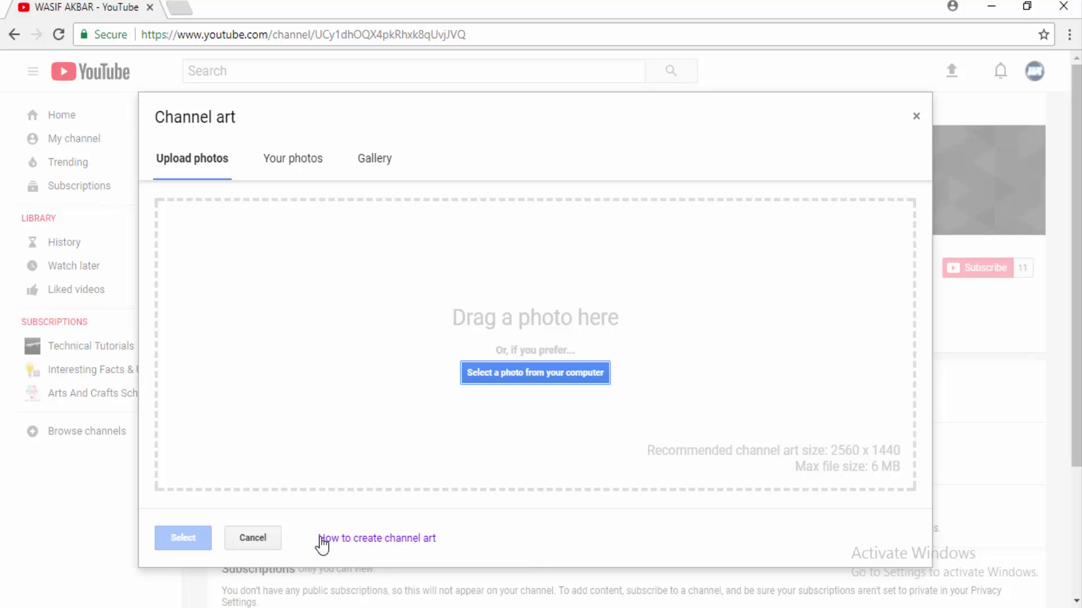
click(401, 539)
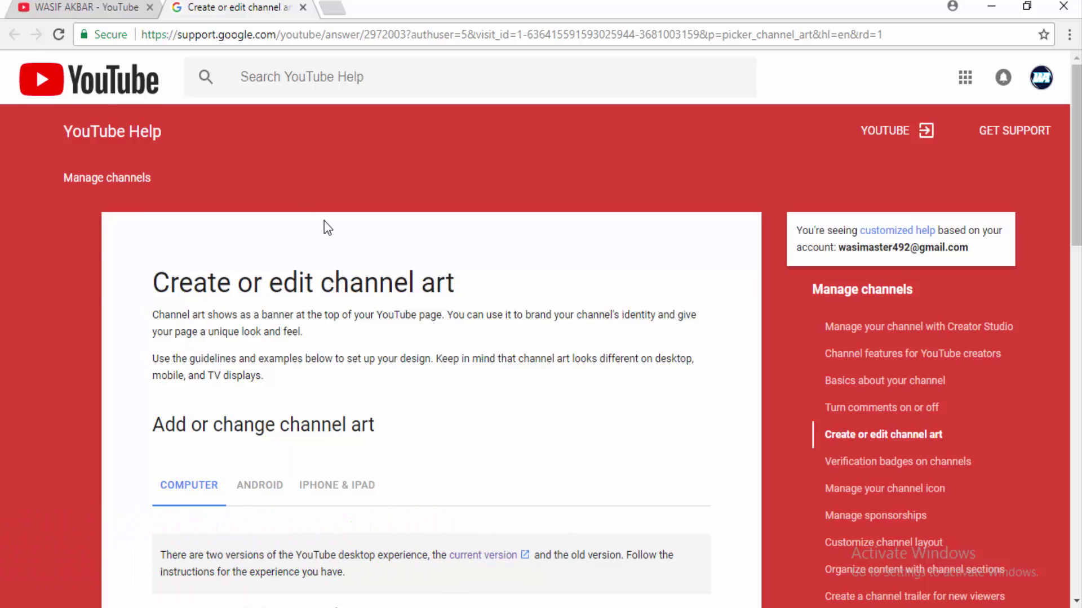
Step: Scroll through the 'Create or edit channel art' help article
scroll(324, 221, down, 3)
scroll(323, 220, down, 2)
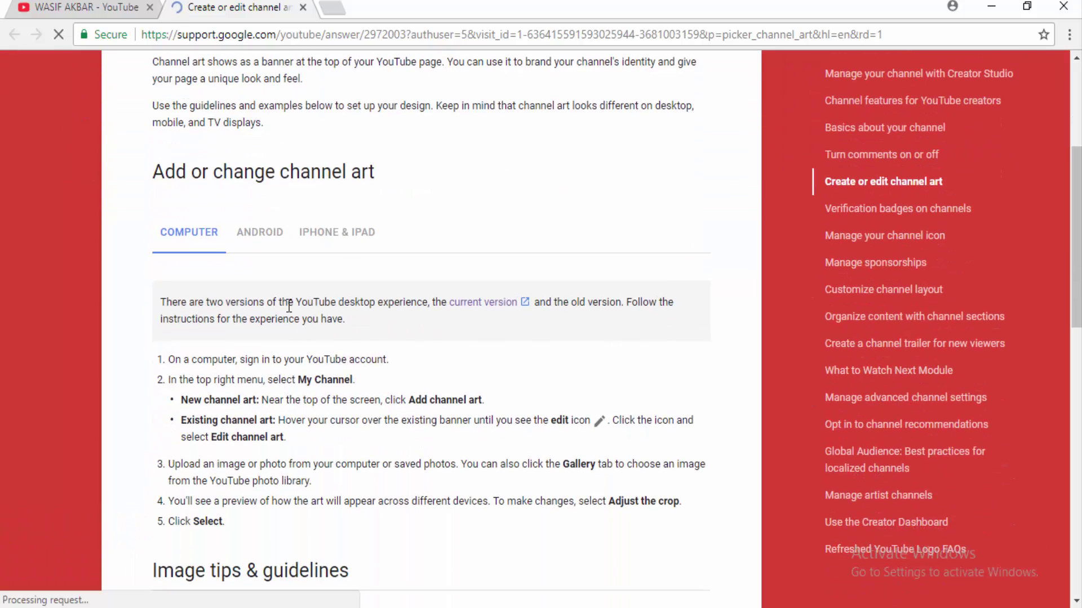
scroll(288, 298, down, 2)
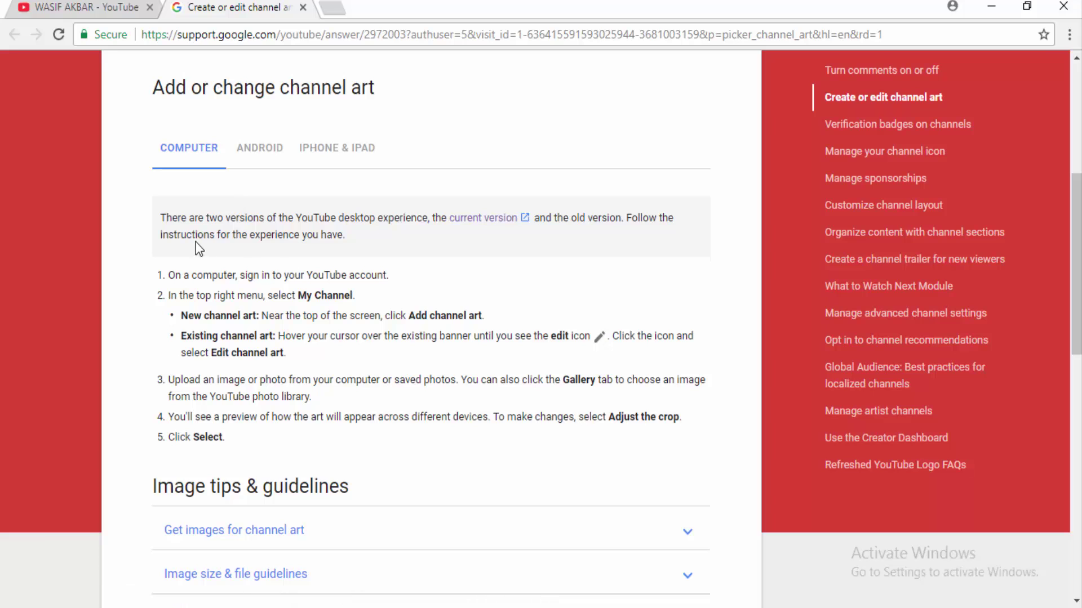
scroll(332, 223, up, 3)
scroll(348, 230, up, 2)
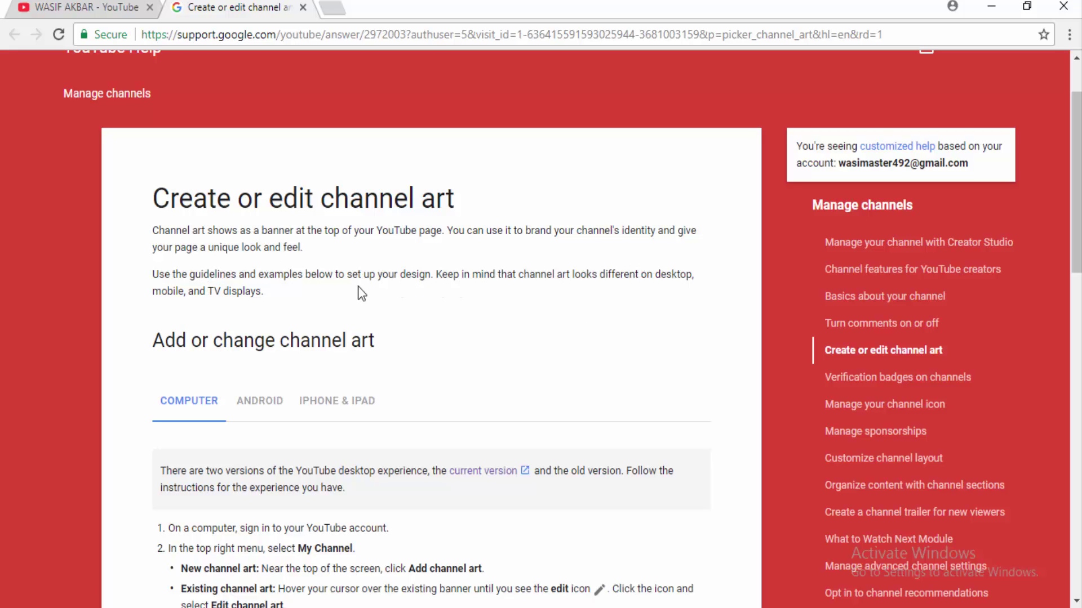
Step: Review the article's numbered upload steps and Image tips & guidelines, then start a new tab
scroll(363, 282, down, 2)
scroll(371, 278, down, 1)
scroll(363, 200, down, 2)
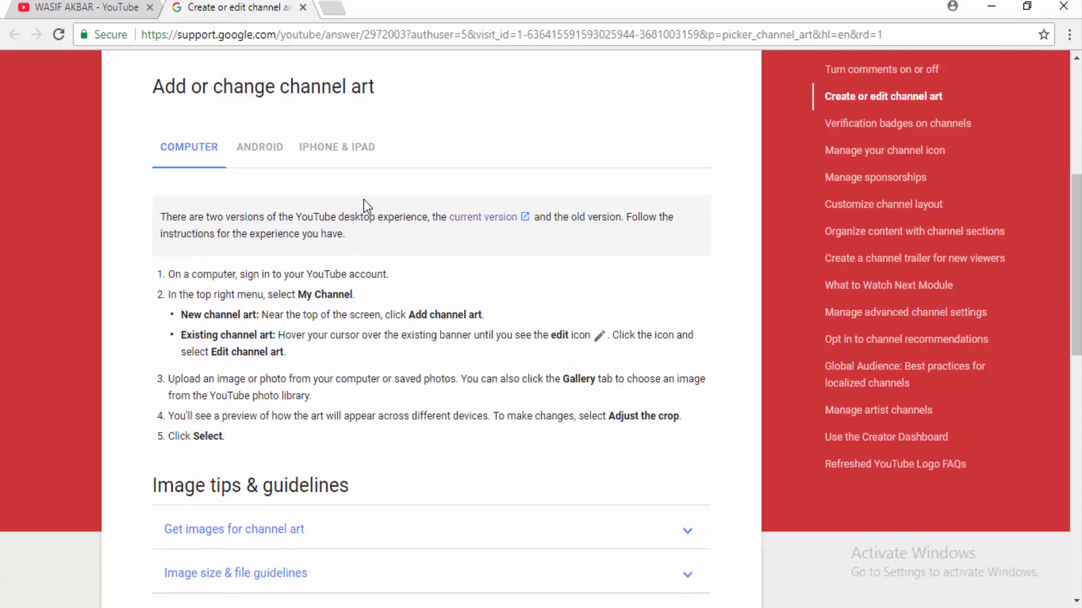
scroll(363, 199, down, 1)
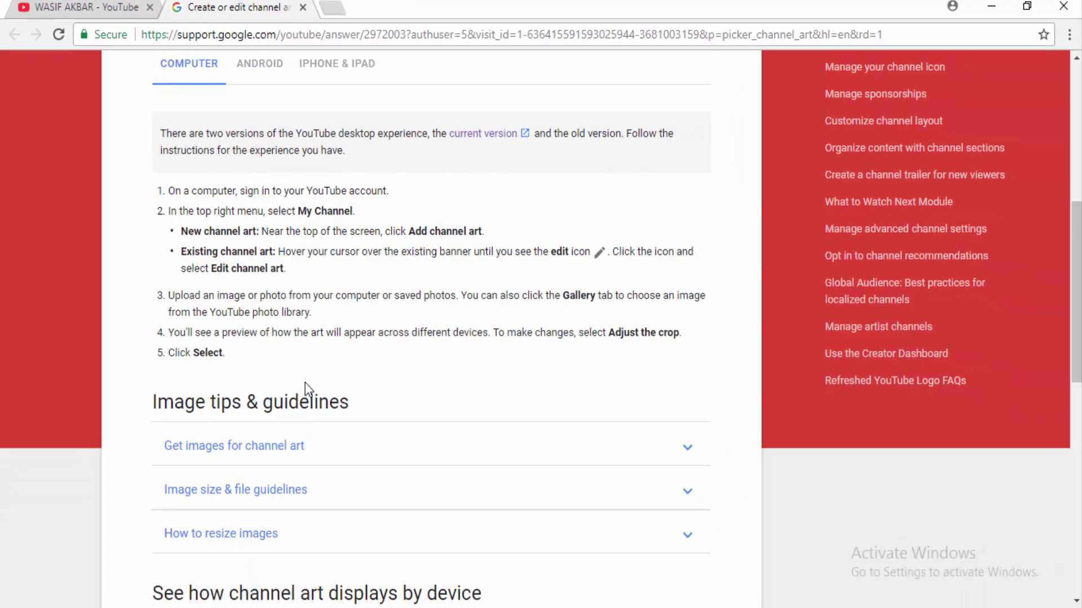
scroll(305, 383, down, 5)
scroll(338, 342, down, 5)
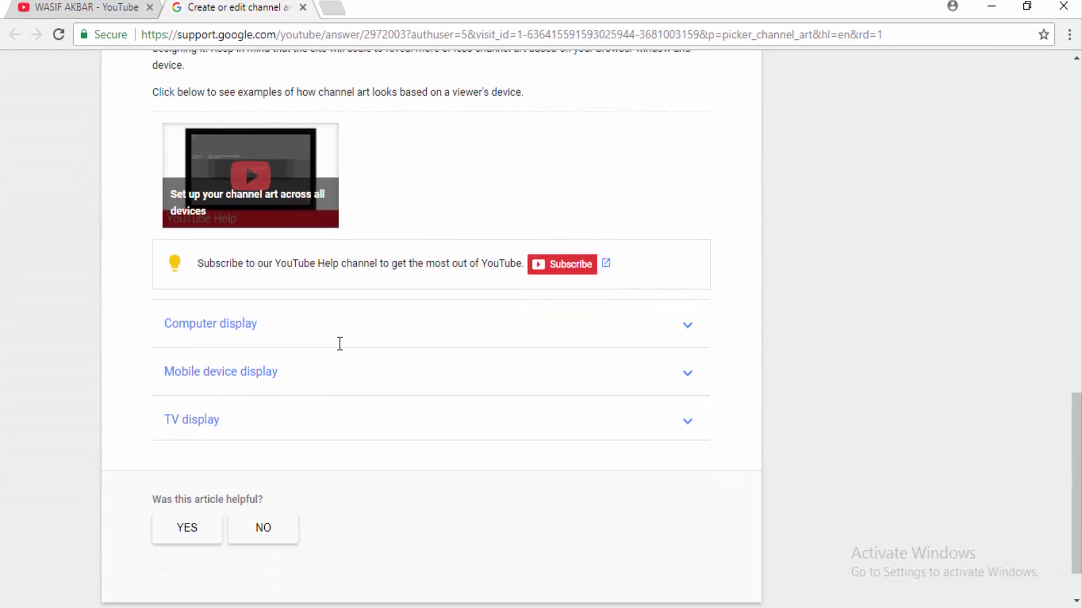
scroll(338, 353, up, 1)
scroll(415, 374, up, 2)
scroll(415, 374, up, 4)
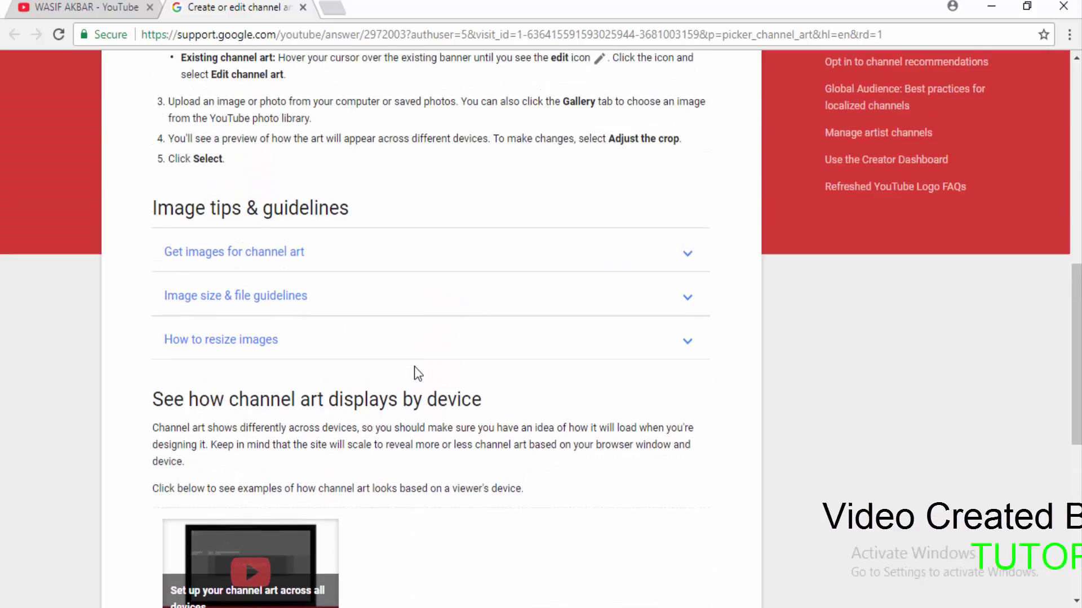
scroll(337, 396, up, 2)
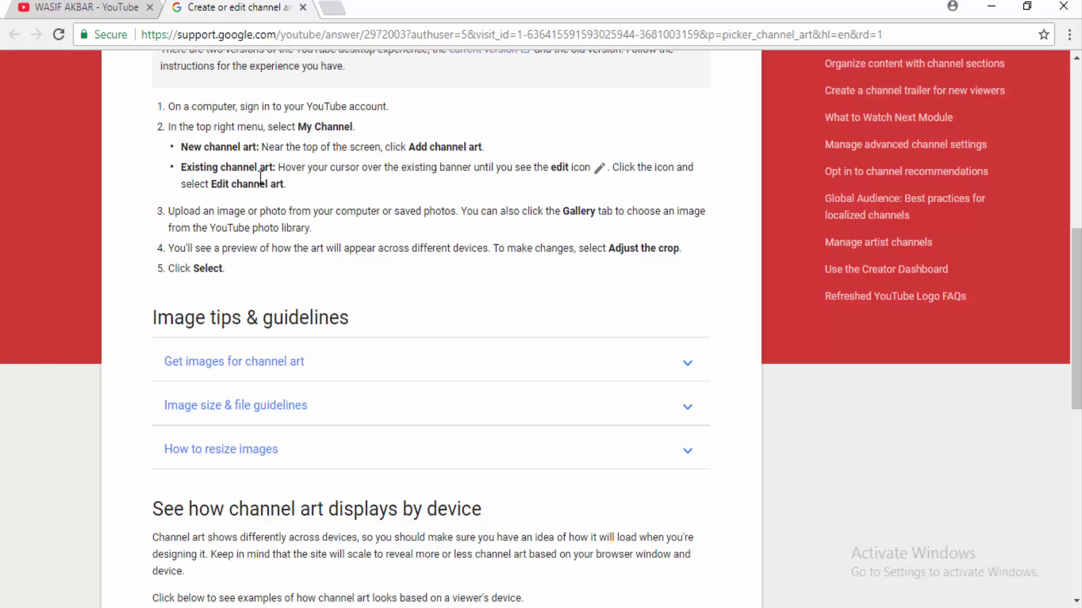
click(336, 10)
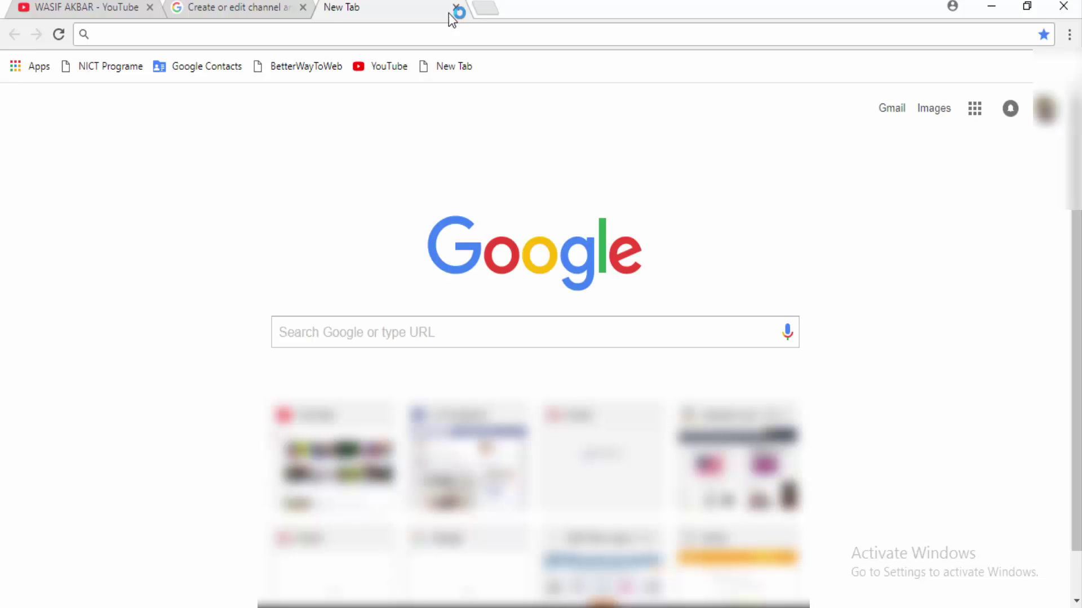
Step: Search Google Images for 'youtube channel banner'
click(944, 113)
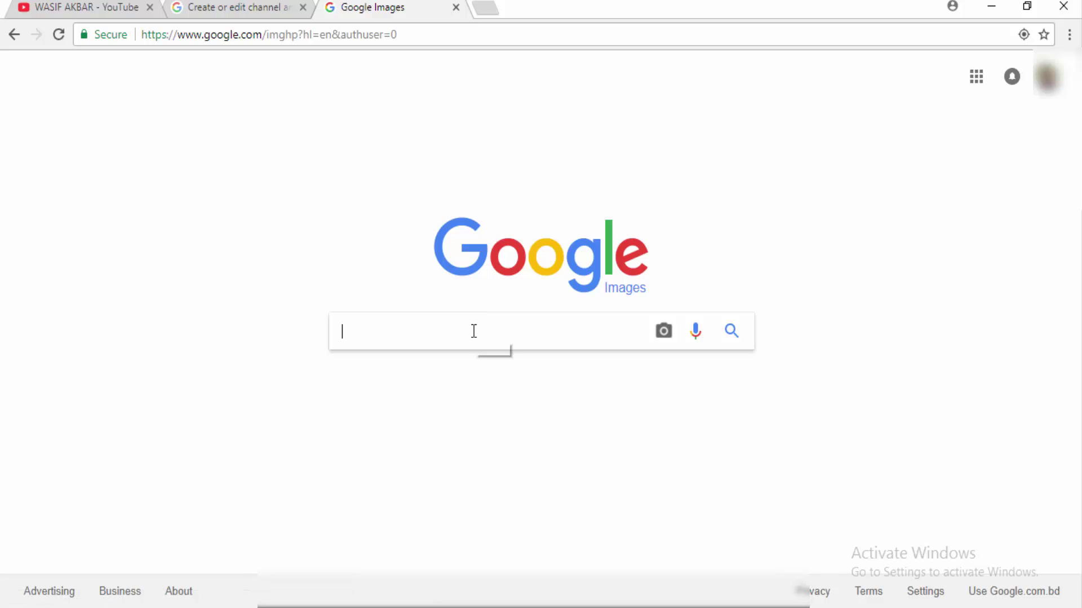
text(you)
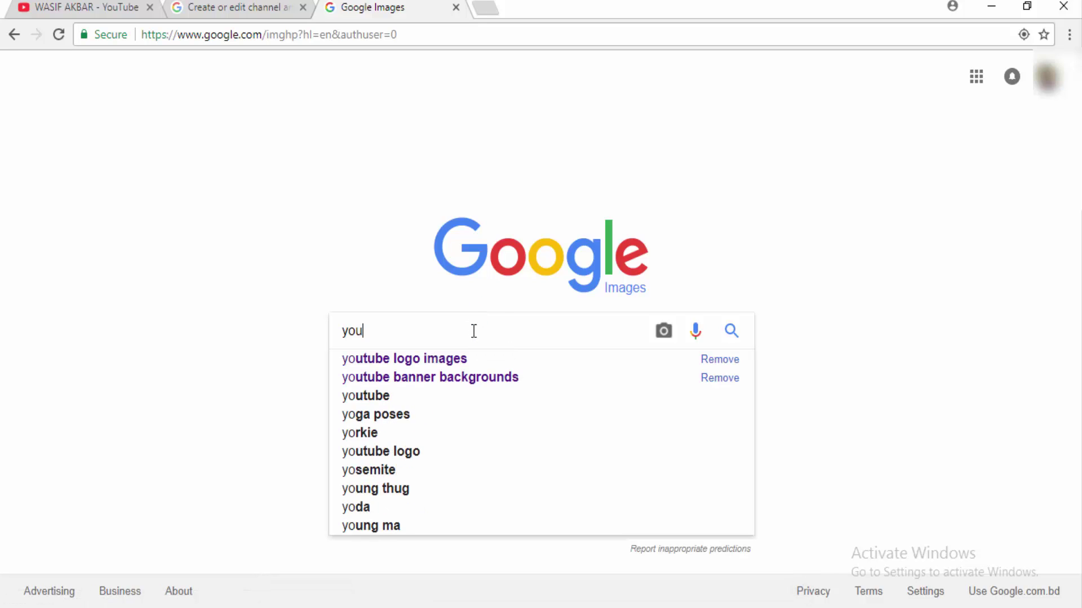
text(tube )
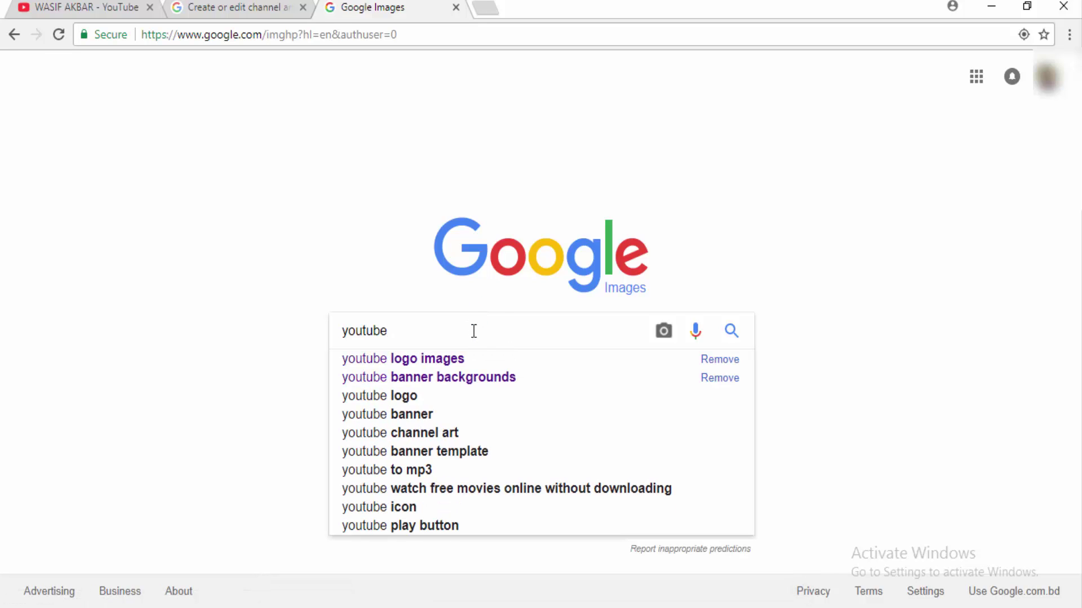
text(cha)
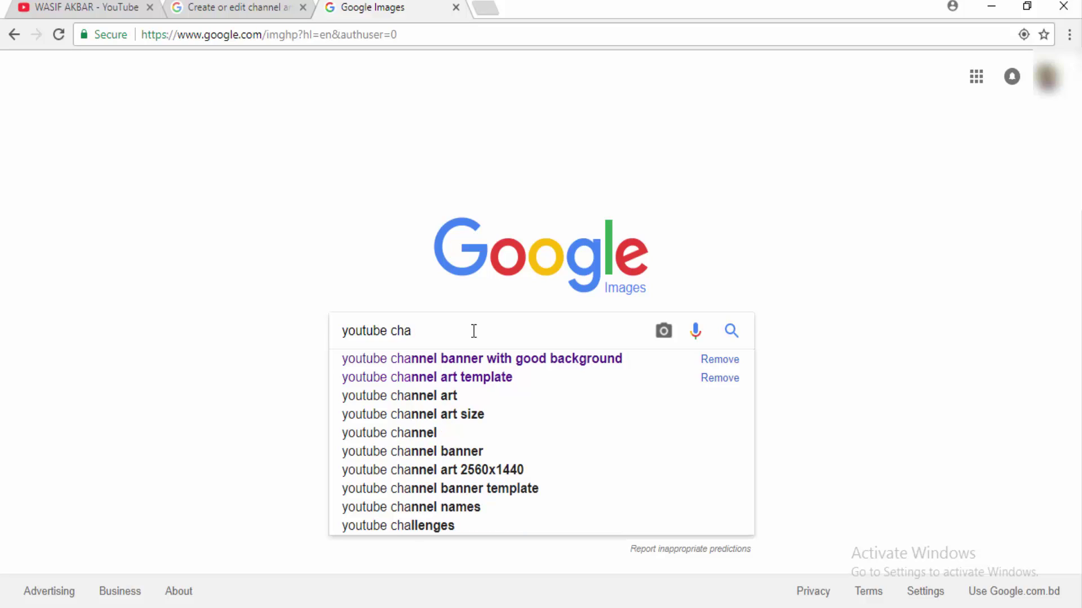
text(nnel)
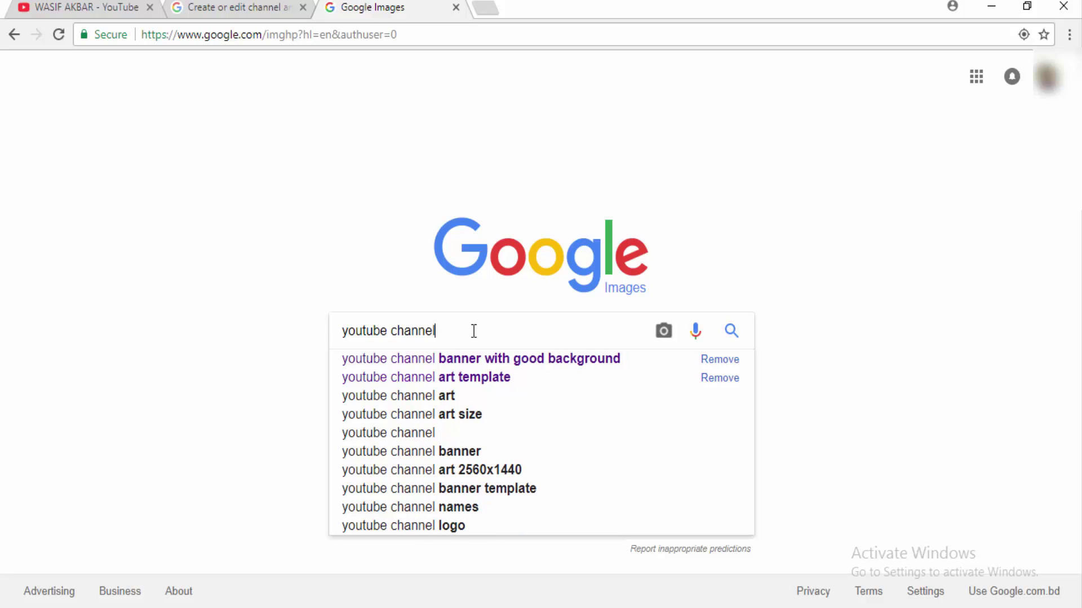
text( banne)
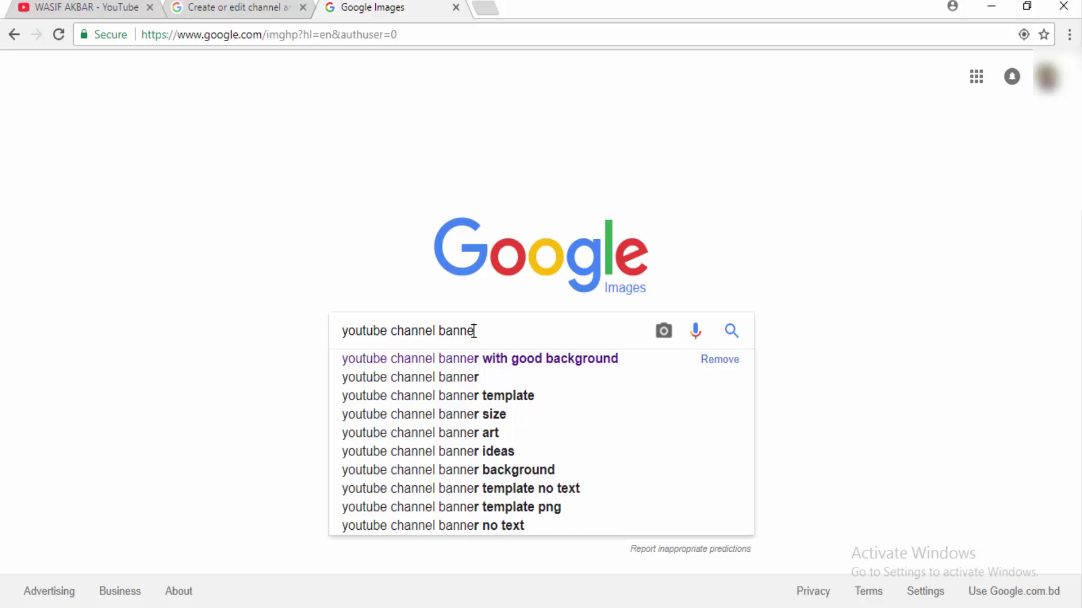
text(r)
key(Return)
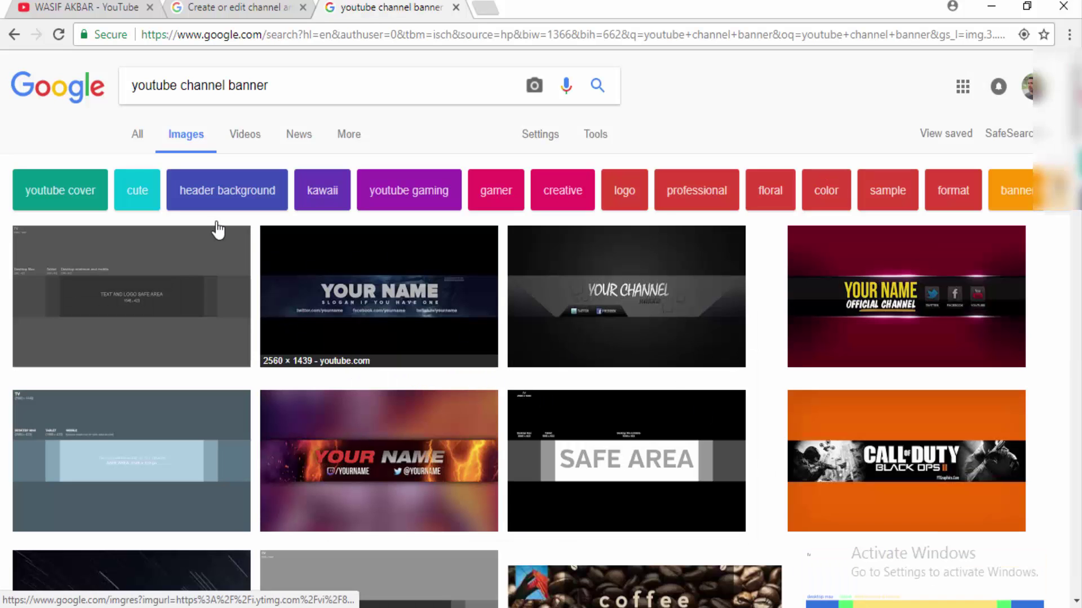
Step: Save the 2560 × 1440 channel art template image as Channel-Art-Template PNG
click(198, 293)
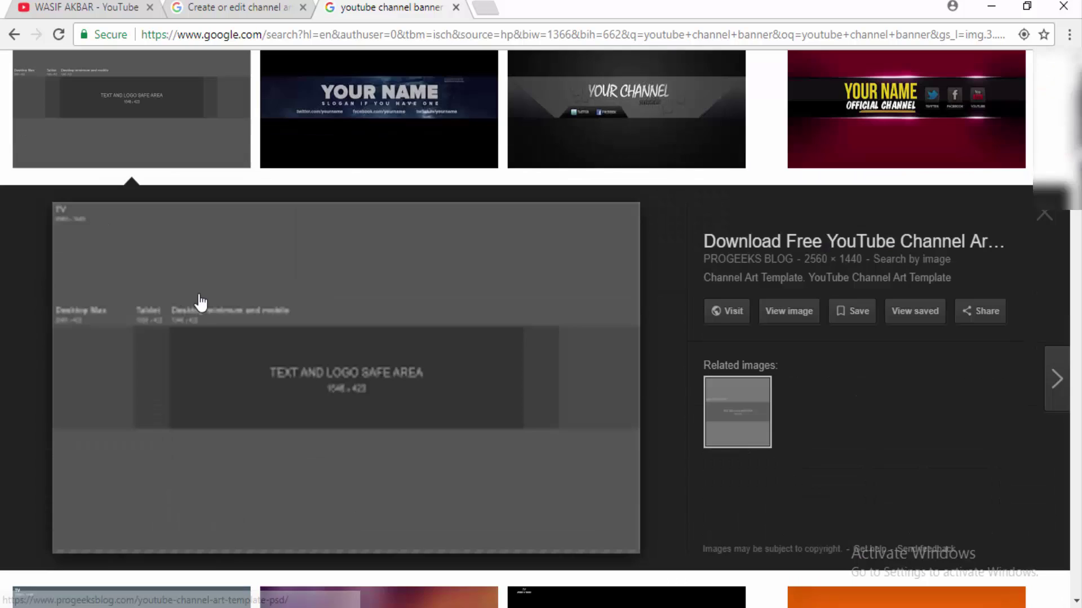
click(811, 417)
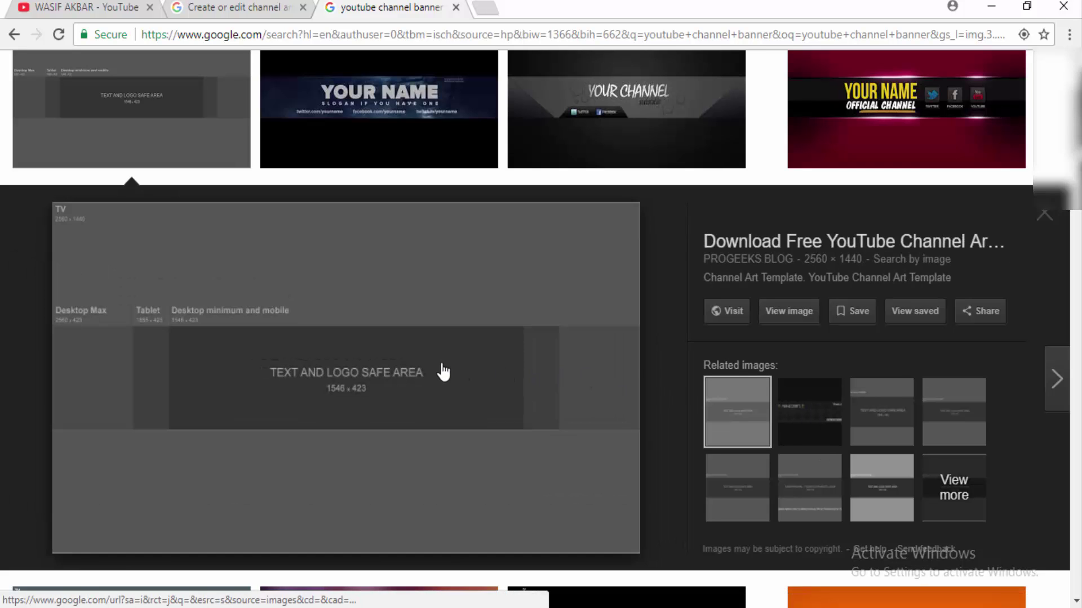
right_click(442, 366)
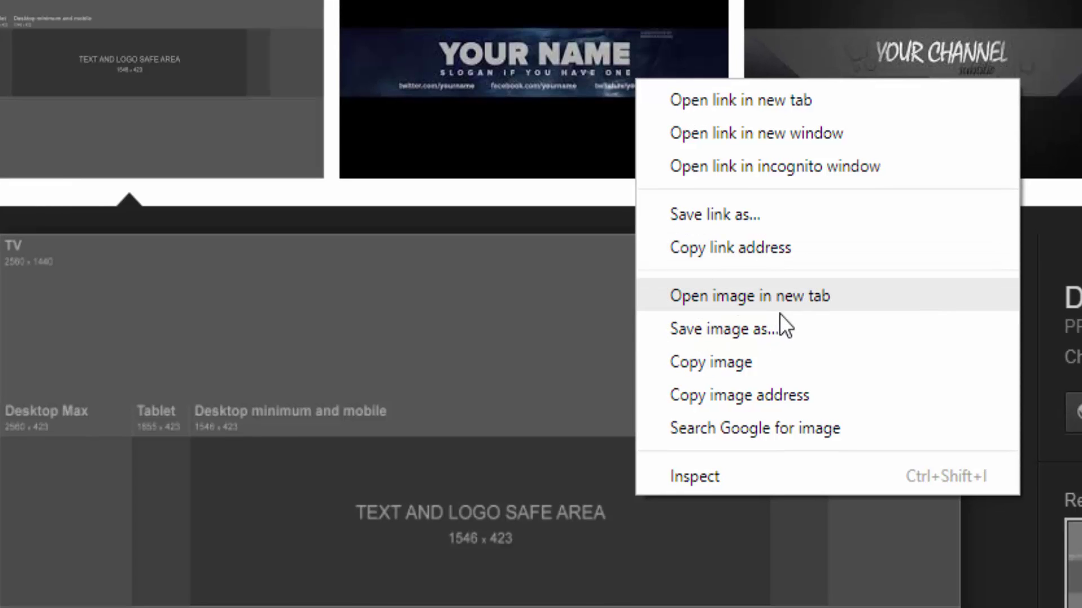
right_click(490, 541)
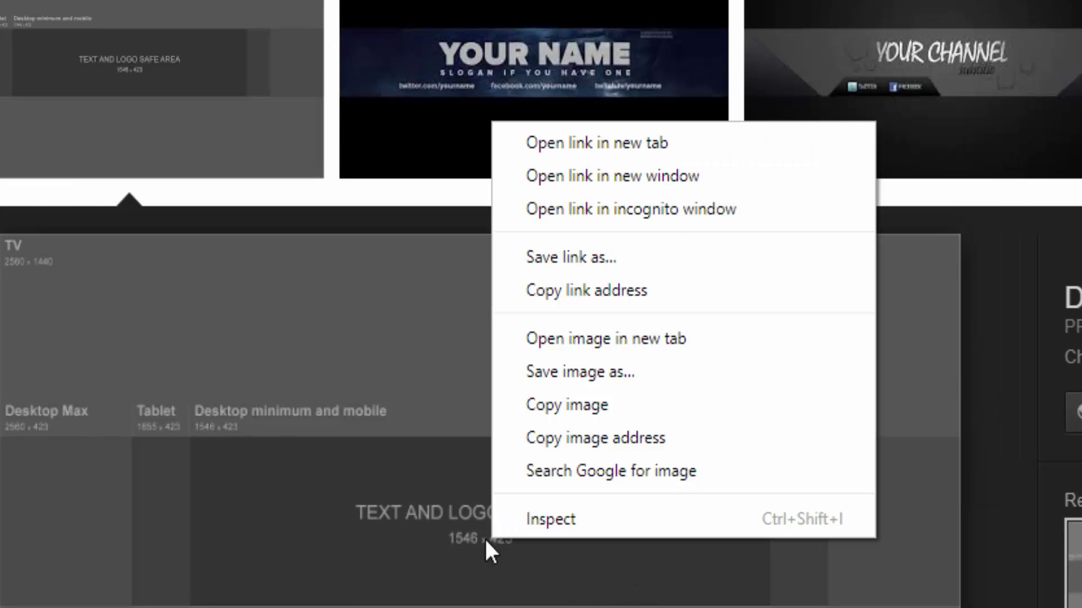
right_click(480, 539)
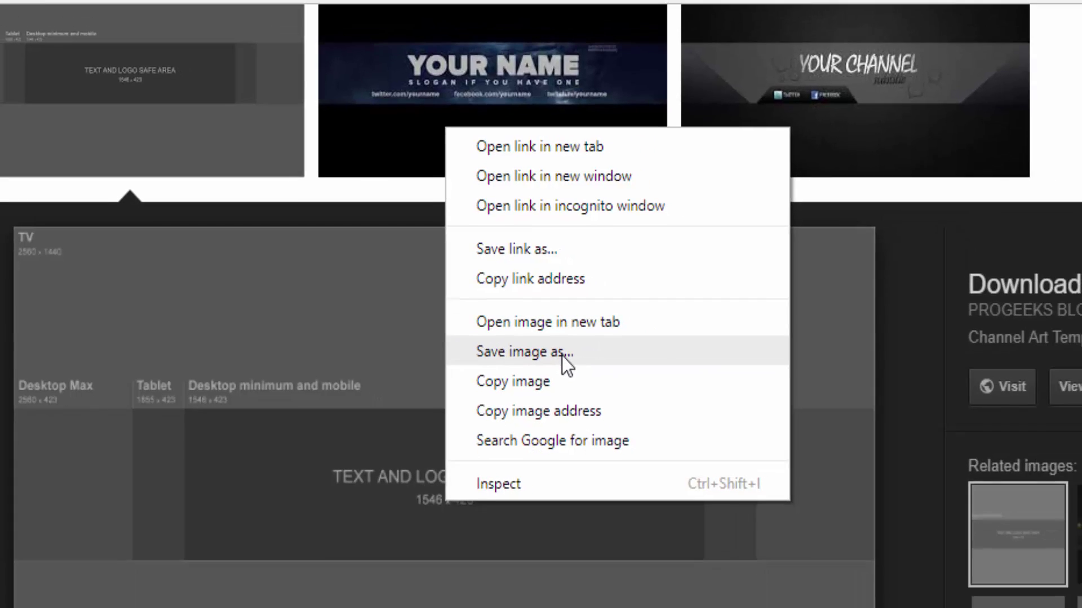
click(611, 377)
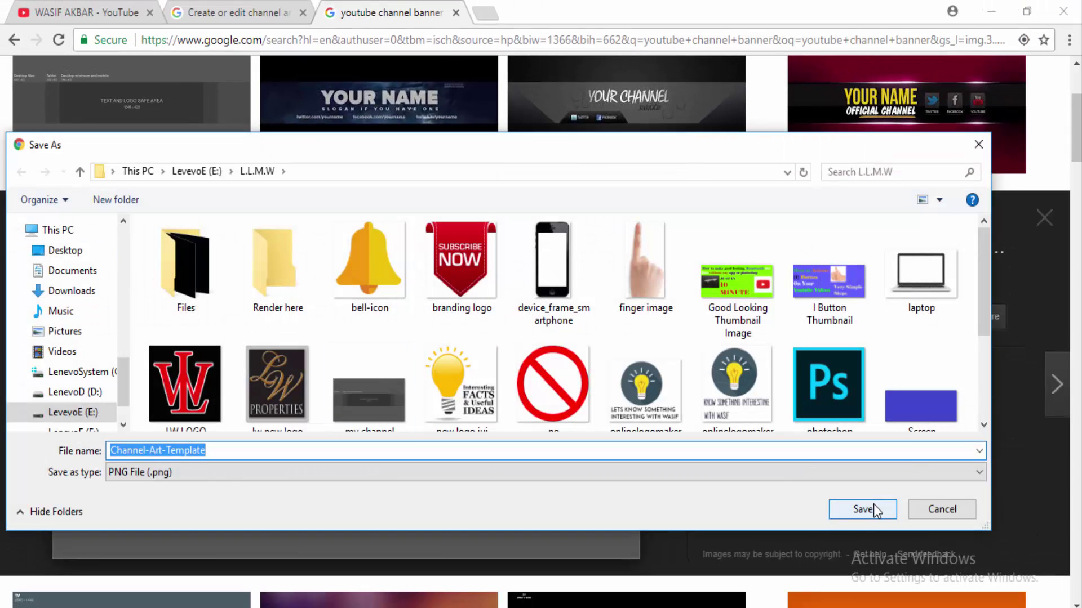
click(873, 507)
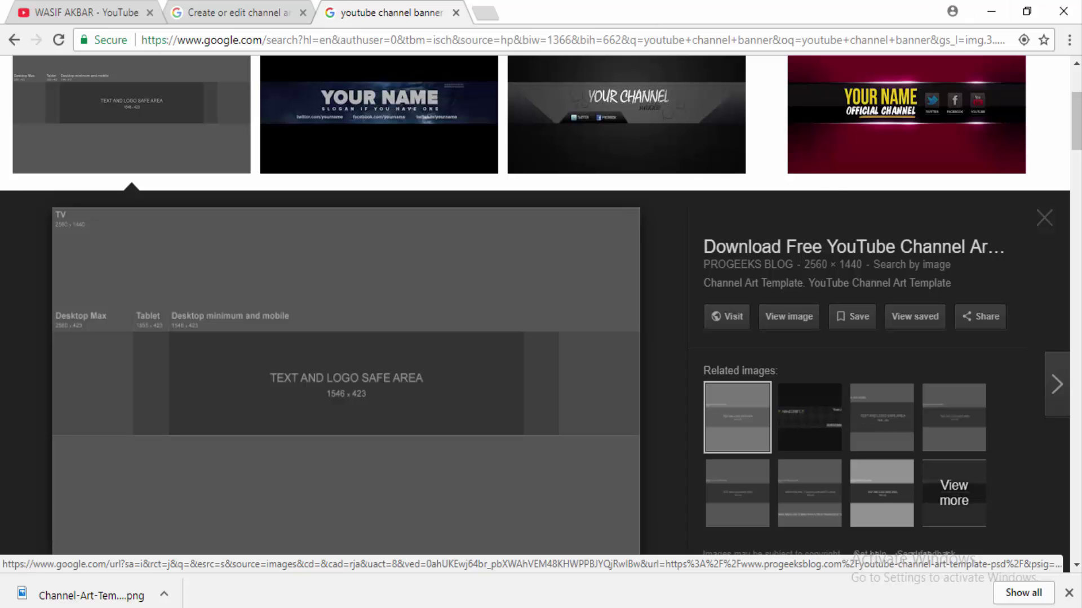
Step: Switch to the L.L.M.W folder holding the saved template and scroll its files
key(alt+Tab)
scroll(569, 294, down, 2)
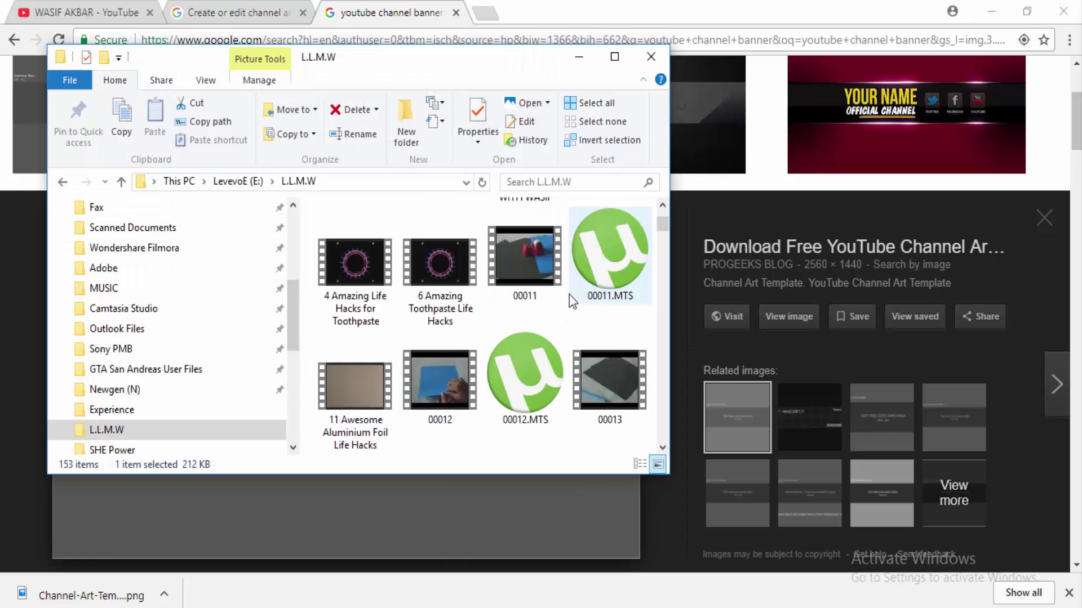
scroll(569, 294, down, 3)
scroll(569, 294, down, 5)
scroll(569, 294, down, 5)
Step: Scroll through the L.L.M.W folder looking for the template file
scroll(569, 294, down, 2)
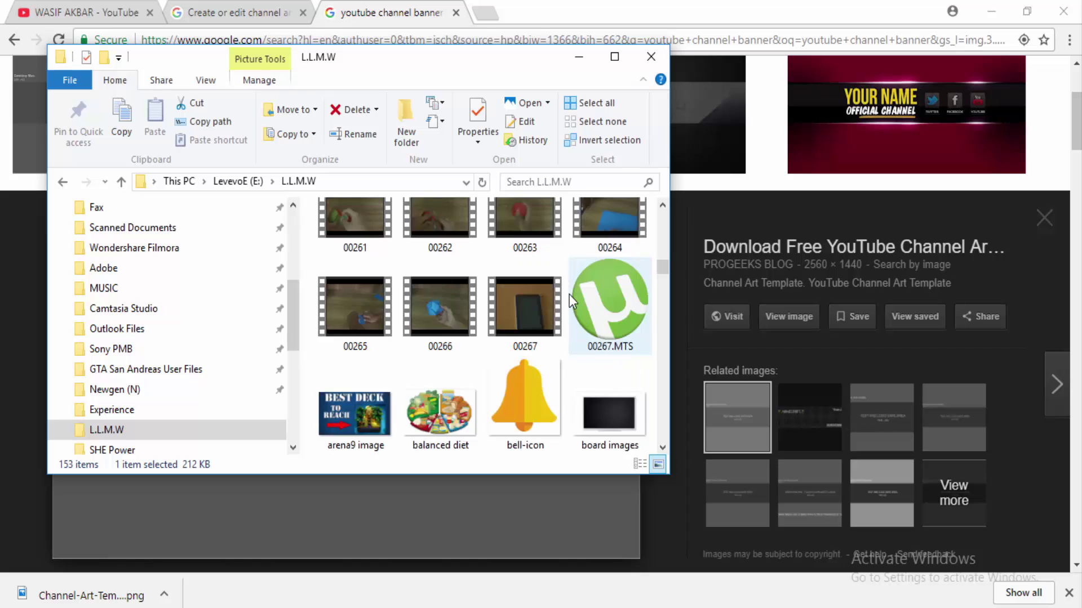
scroll(569, 294, down, 3)
scroll(569, 294, down, 3)
scroll(569, 294, down, 2)
scroll(569, 294, down, 3)
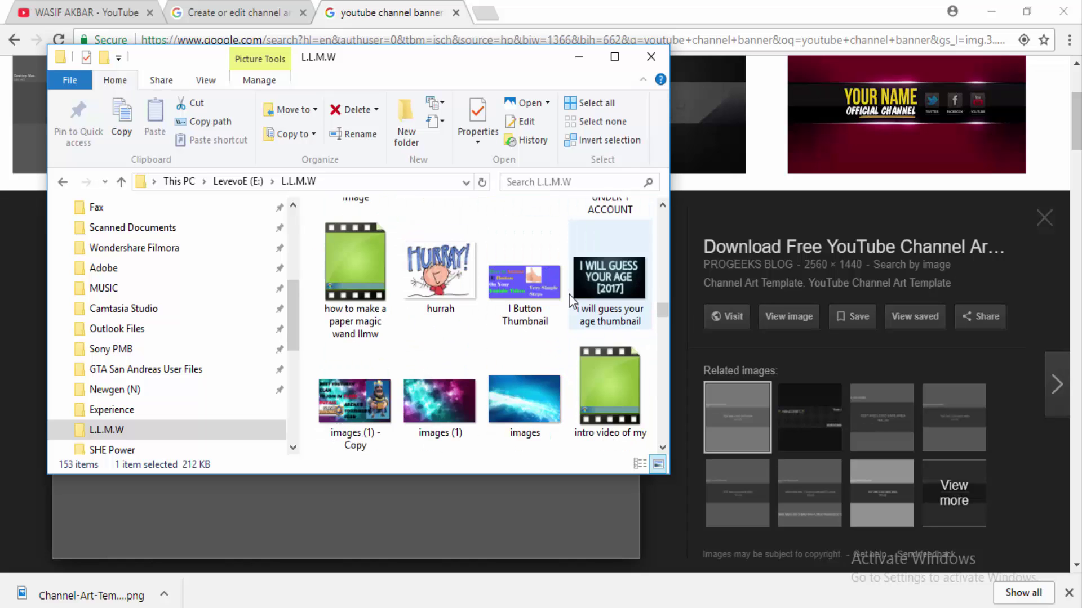
scroll(569, 296, down, 3)
scroll(569, 298, down, 1)
scroll(569, 302, down, 3)
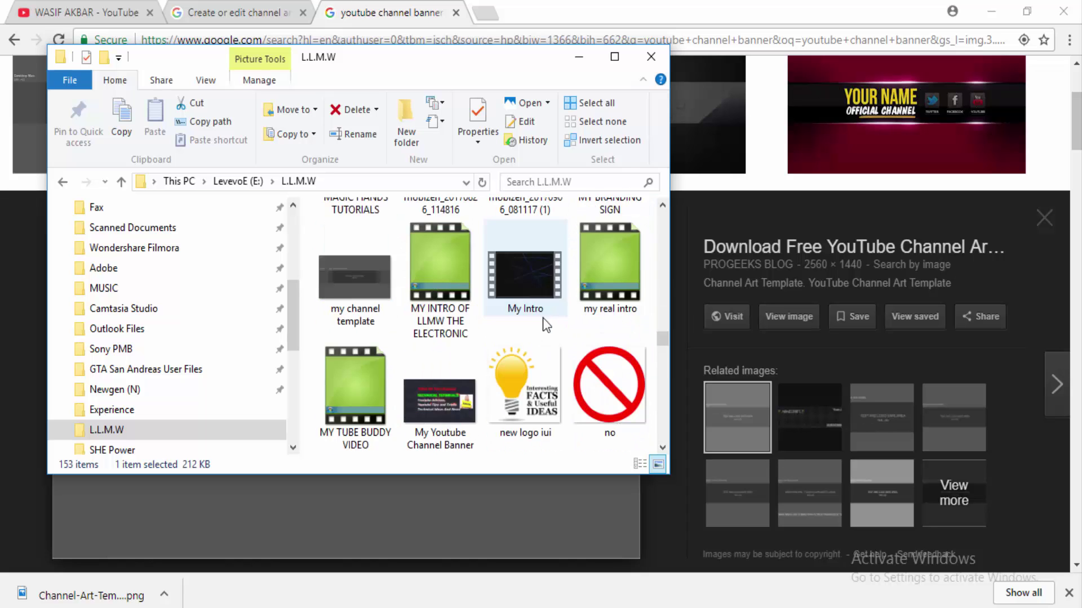
scroll(542, 318, down, 2)
scroll(525, 332, down, 5)
scroll(525, 333, down, 2)
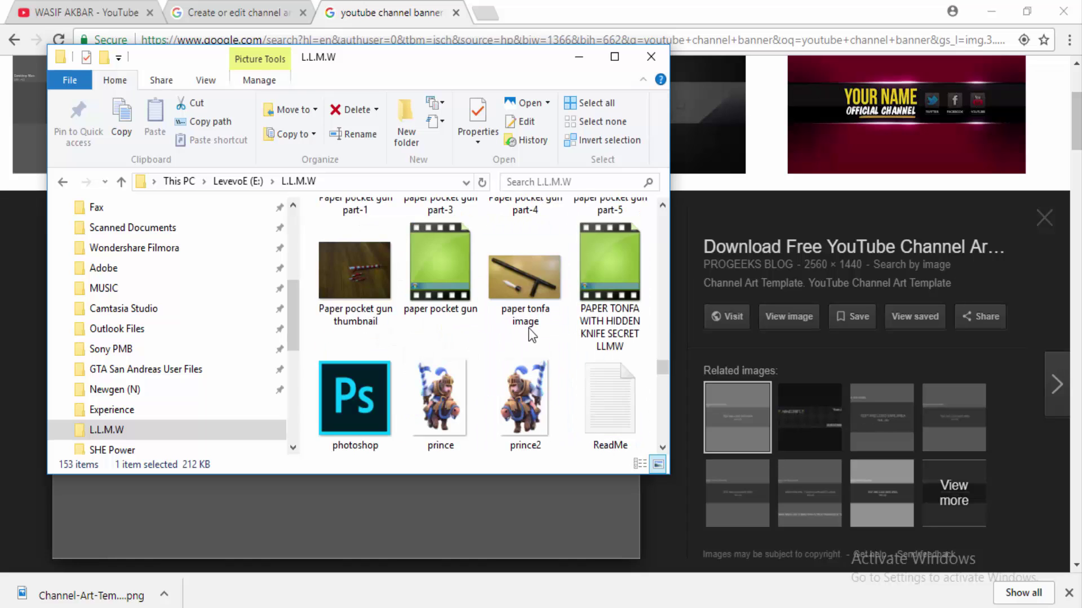
scroll(535, 321, down, 3)
scroll(549, 312, down, 2)
scroll(549, 312, down, 3)
scroll(548, 312, down, 2)
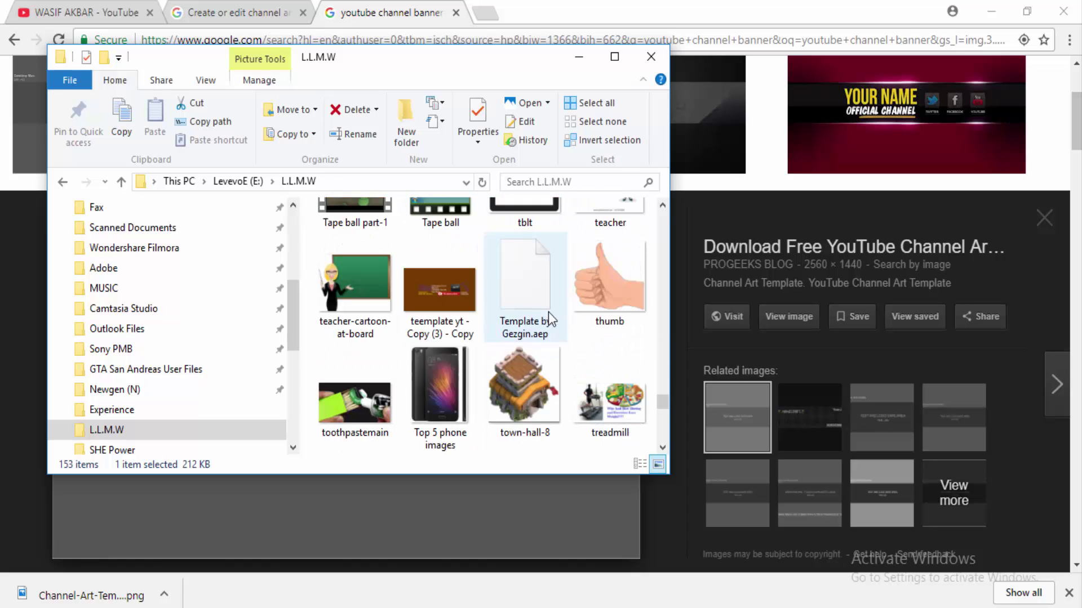
scroll(461, 298, down, 4)
scroll(461, 299, down, 3)
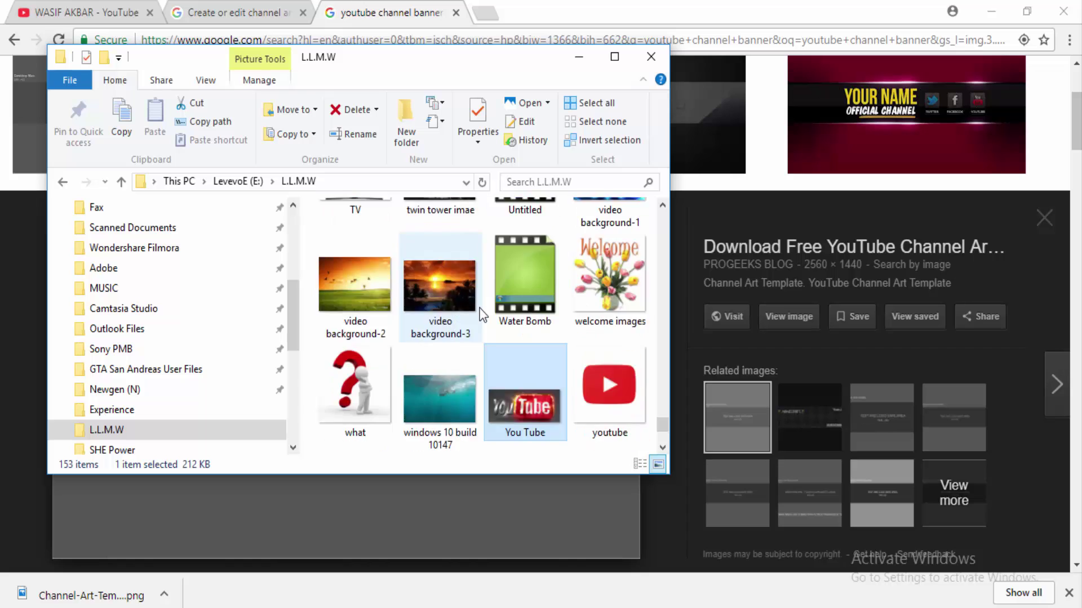
scroll(479, 308, down, 1)
scroll(549, 302, up, 2)
scroll(576, 302, up, 1)
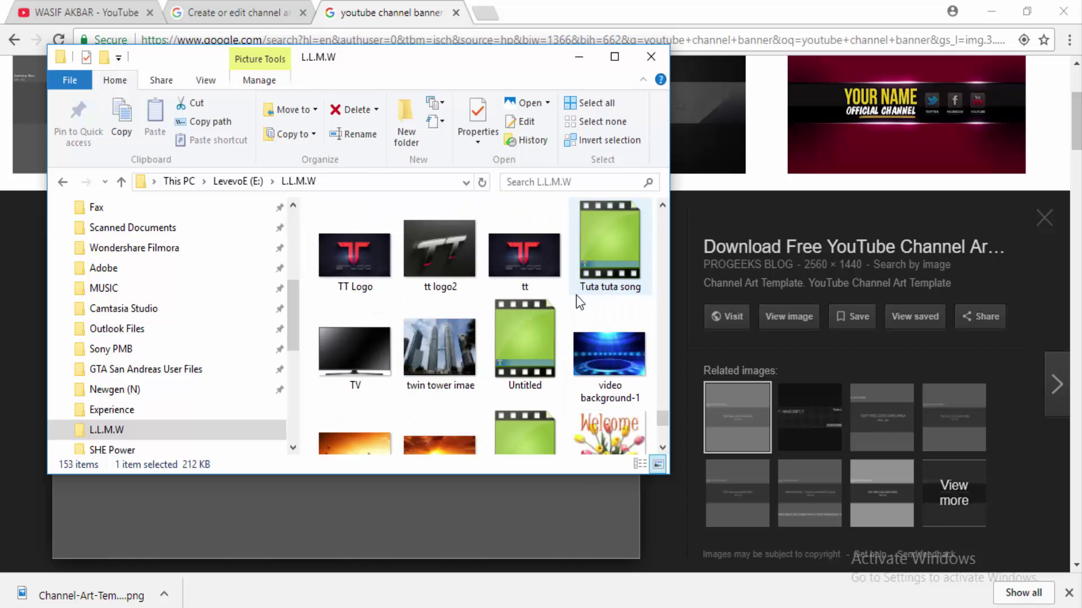
scroll(575, 302, up, 1)
scroll(576, 301, up, 3)
scroll(575, 302, up, 3)
scroll(575, 295, up, 2)
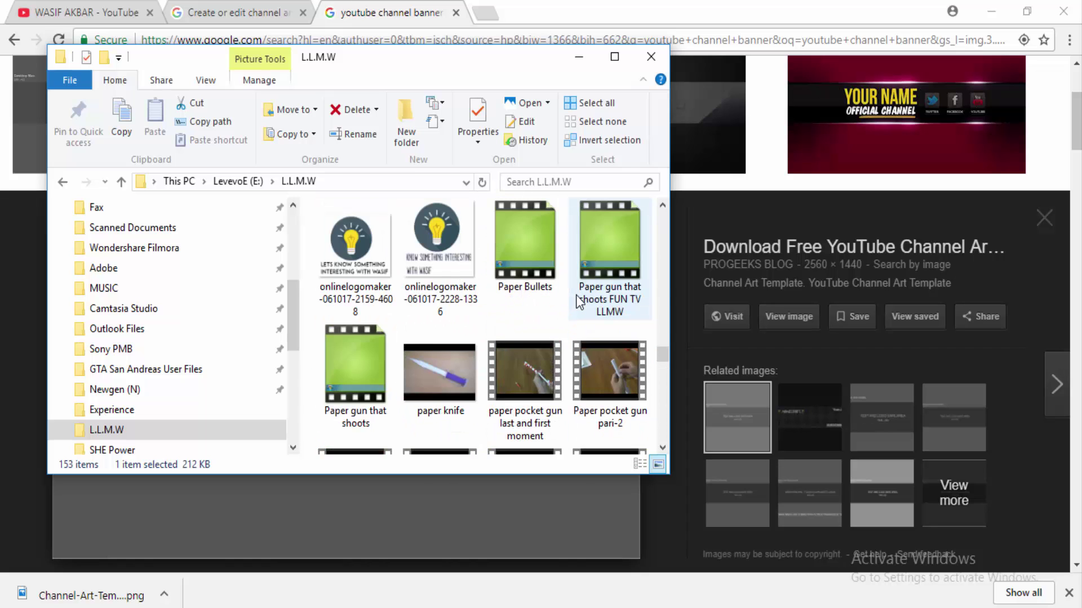
scroll(575, 298, up, 3)
scroll(574, 307, down, 2)
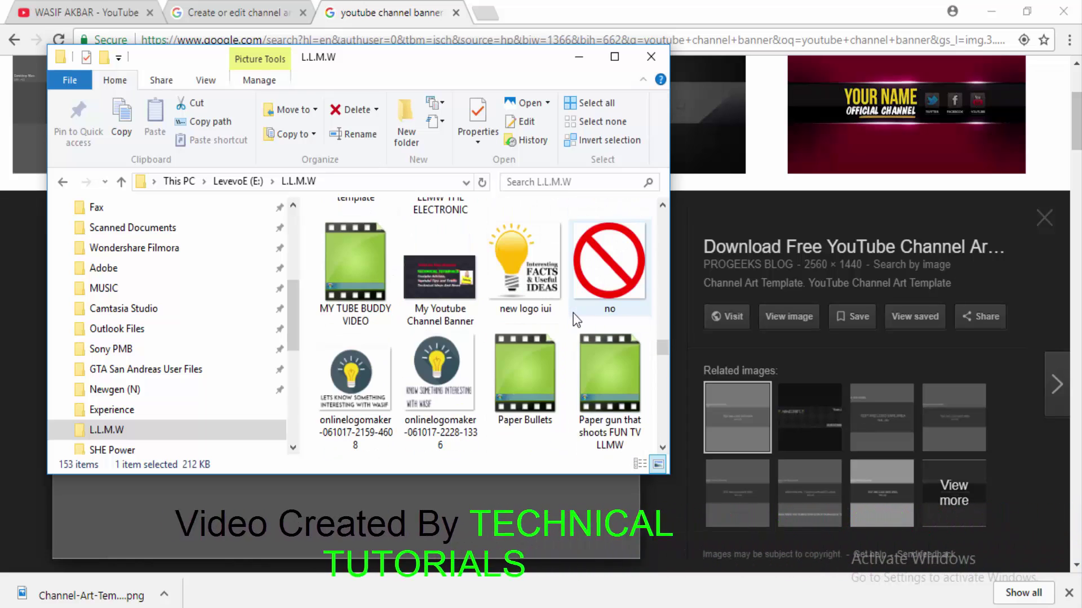
scroll(573, 312, up, 1)
scroll(573, 313, up, 1)
scroll(573, 312, up, 1)
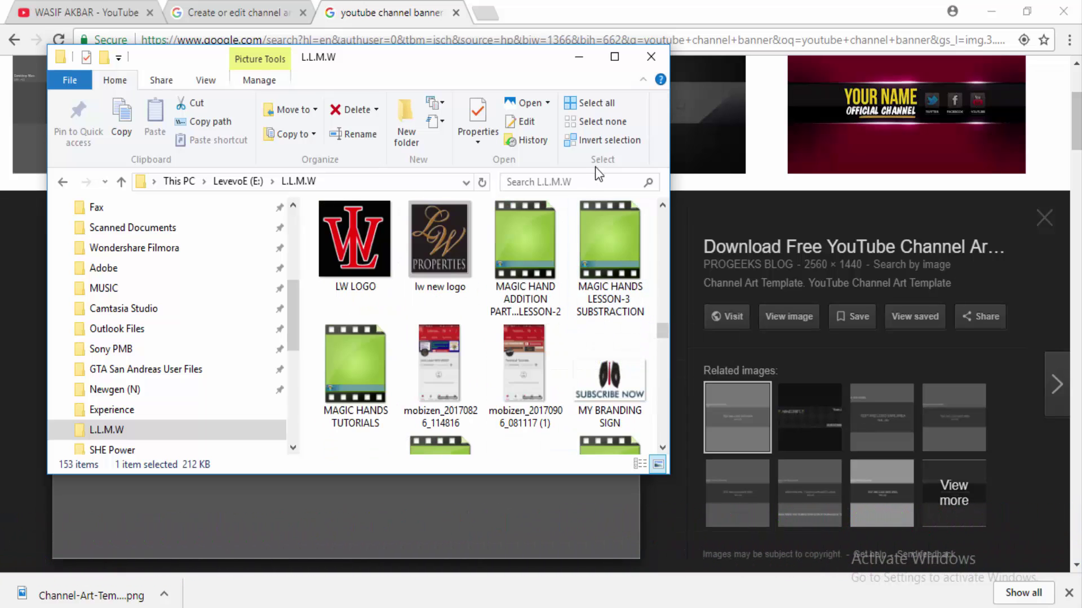
Step: Search the folder for 'channe' and open Channel-Art-Template in Paint via Edit
click(598, 185)
text(chaa)
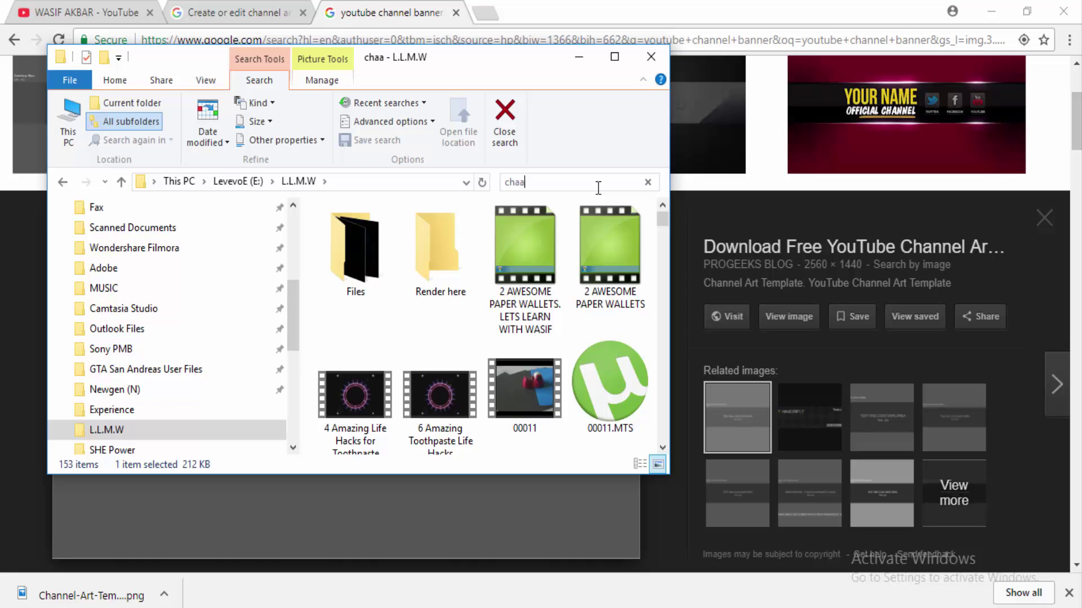
key(BackSpace)
text(nne)
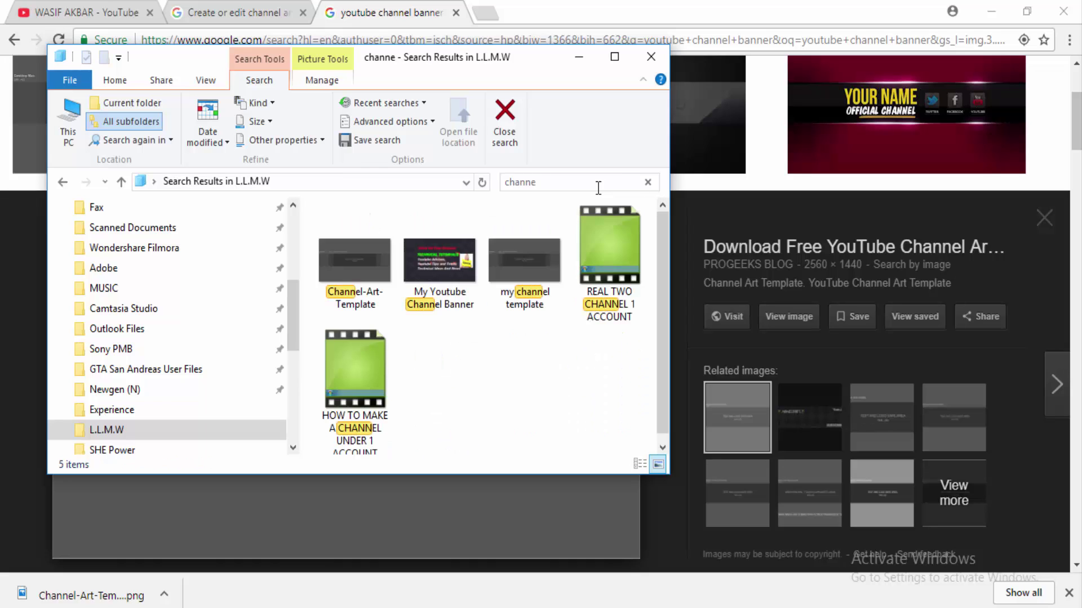
right_click(374, 258)
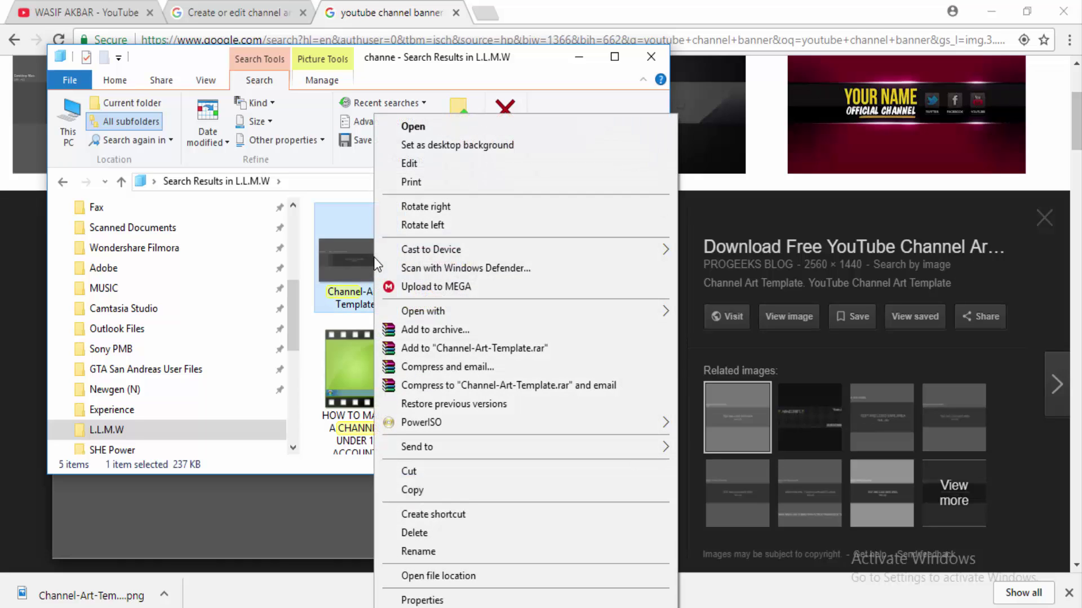
click(451, 163)
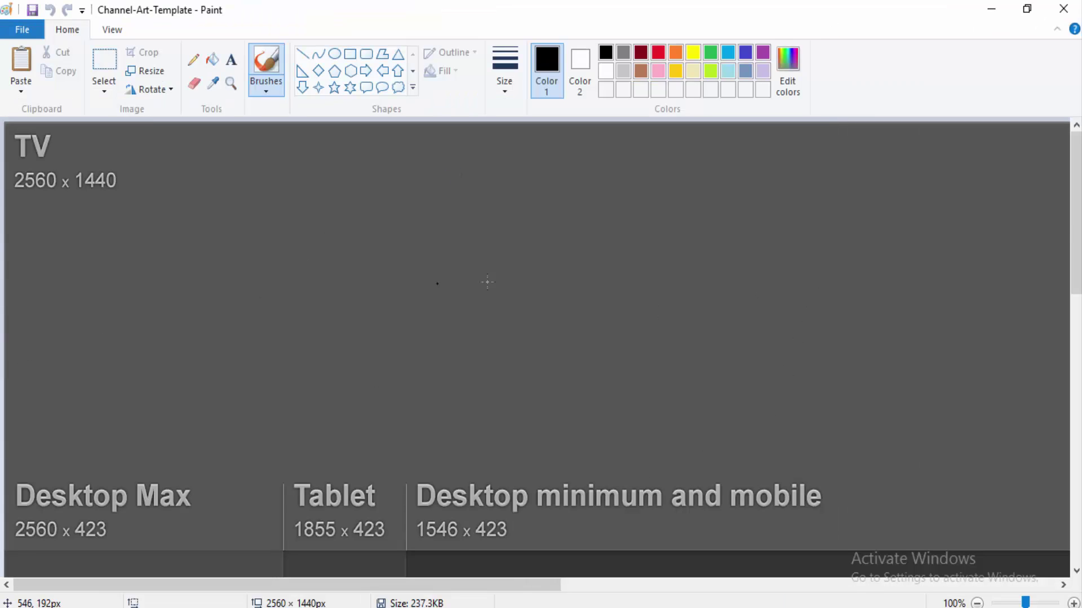
Step: Resize the template in pixels to 1000 wide (1000 x 562), keeping aspect ratio
scroll(642, 307, down, 4)
scroll(665, 428, down, 2)
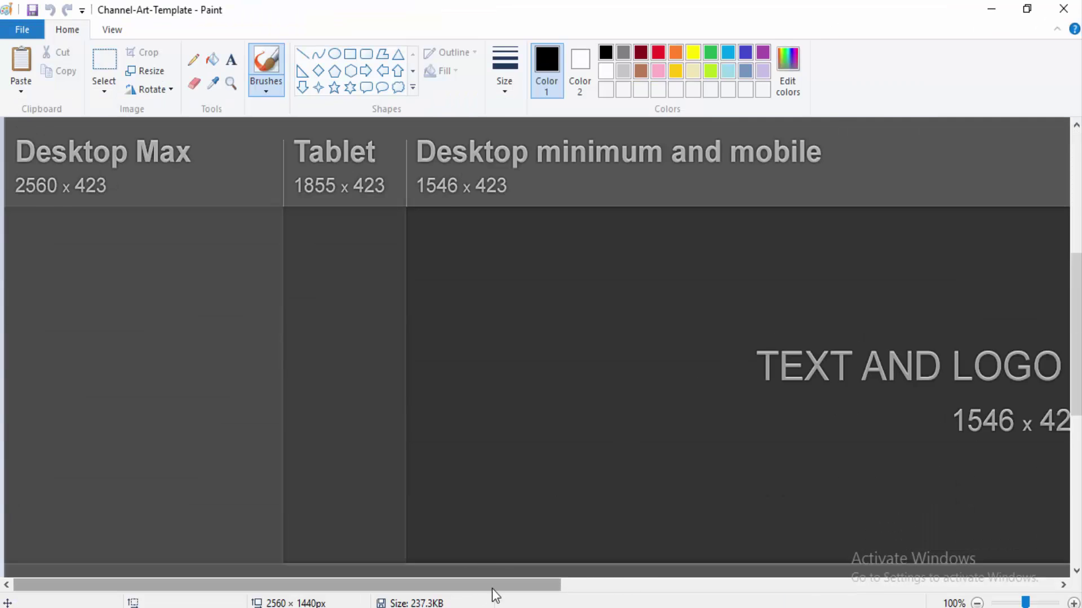
mouse_move(492, 590)
mouse_down()
mouse_move(853, 569)
mouse_move(768, 569)
mouse_up()
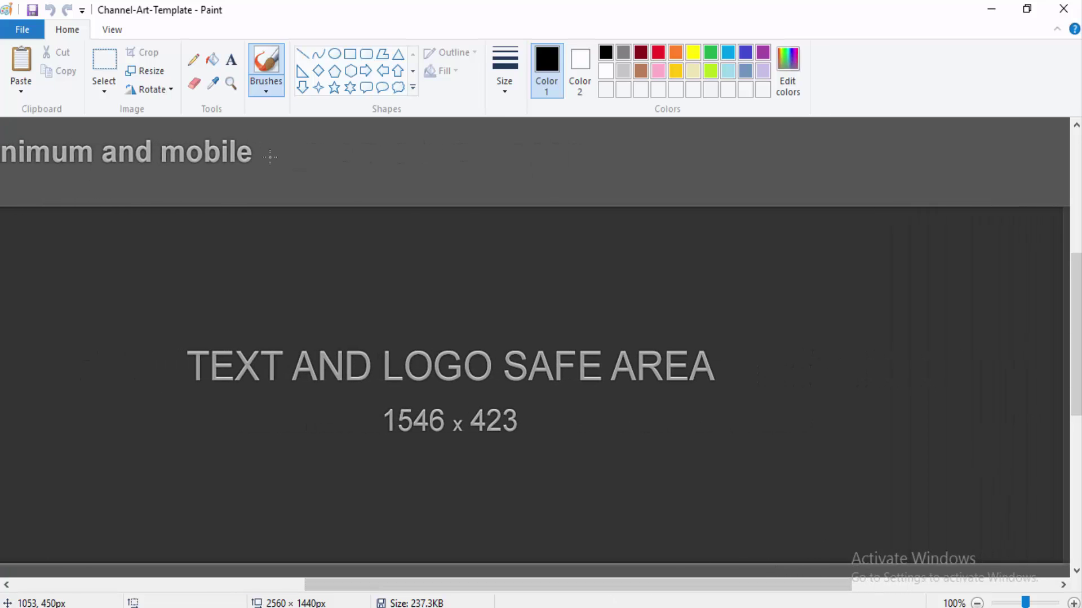
click(151, 77)
click(175, 133)
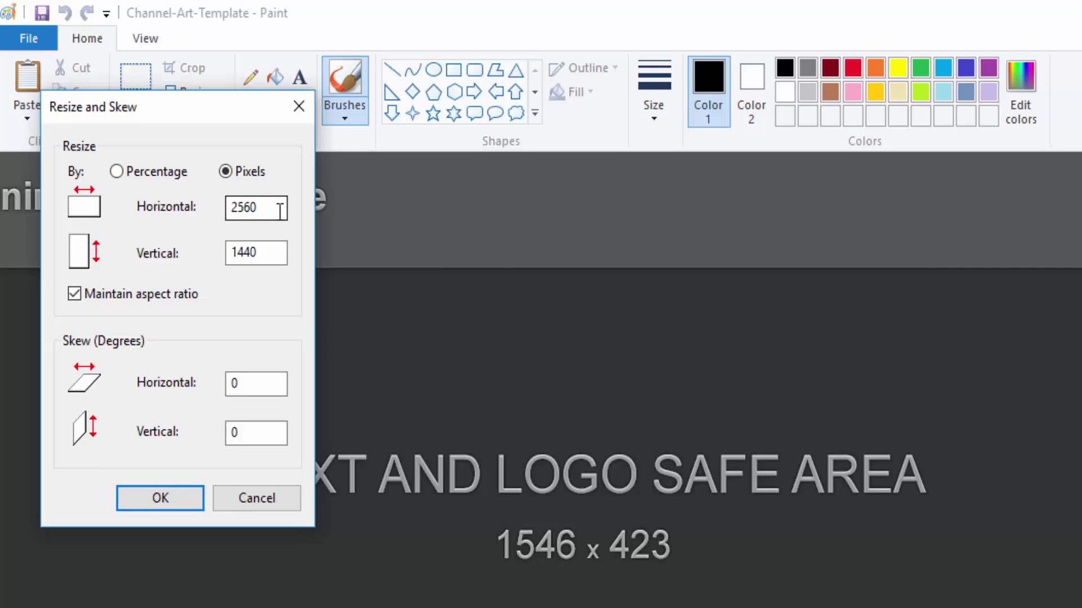
drag(221, 164, 51, 163)
key(BackSpace)
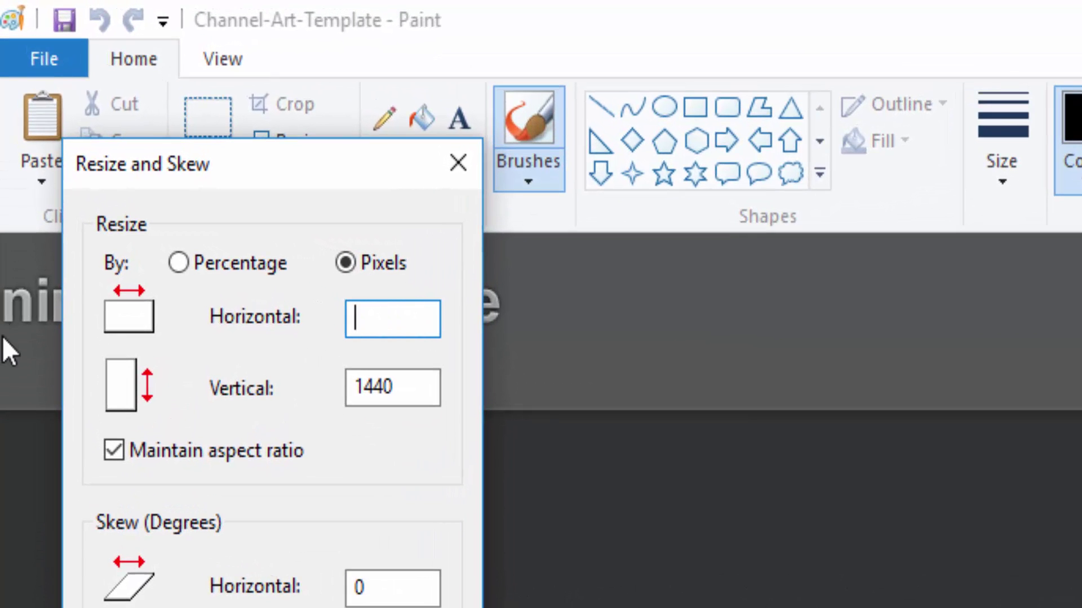
text(1000)
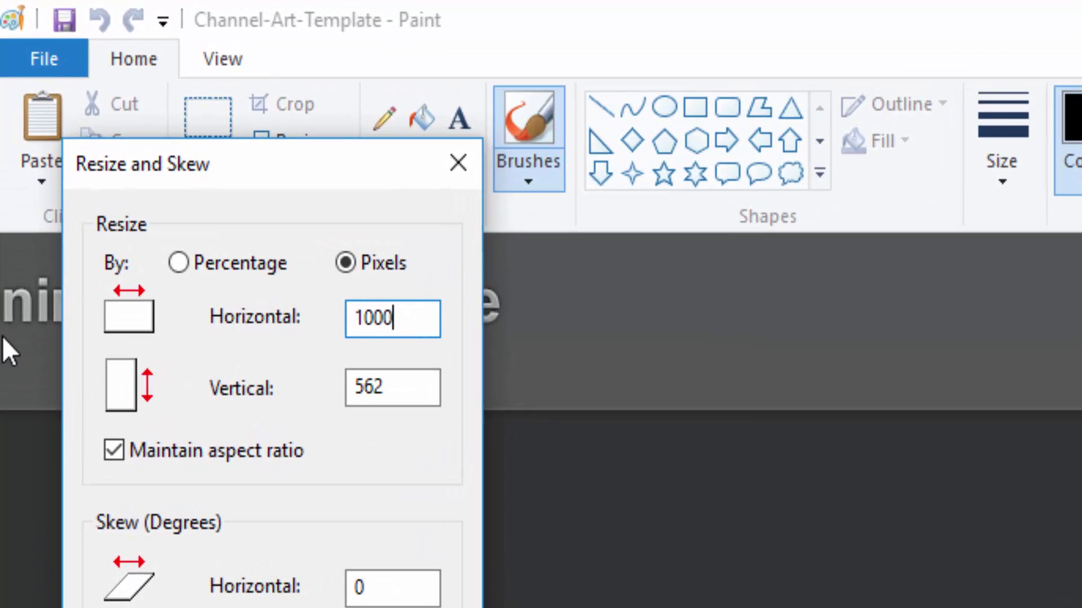
key(Return)
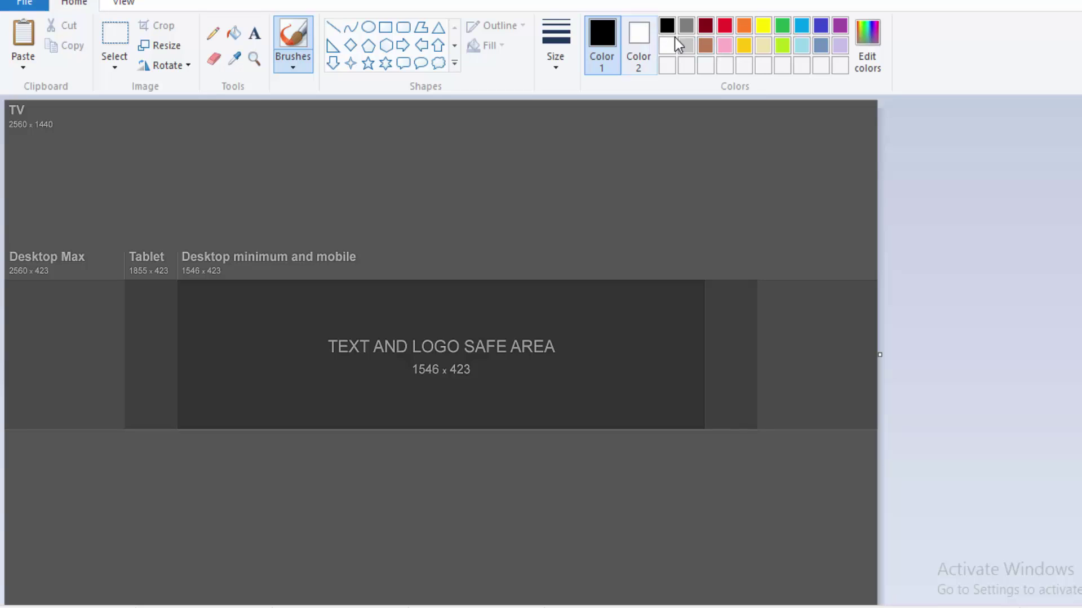
Step: Fill all seven grey template panels with indigo blue and select the Marker brush
click(818, 26)
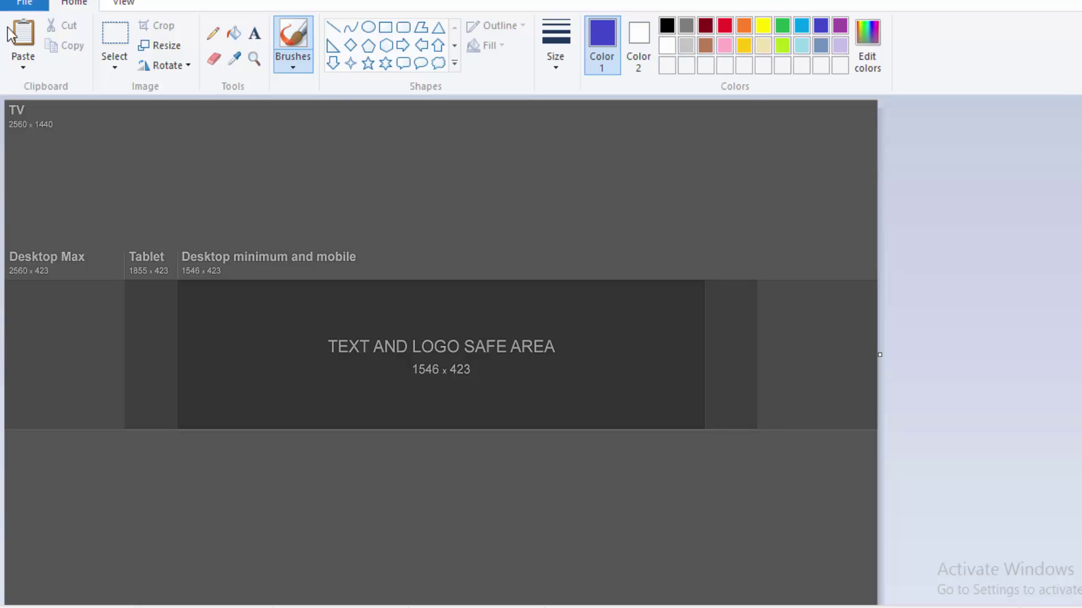
click(235, 33)
click(344, 194)
click(86, 327)
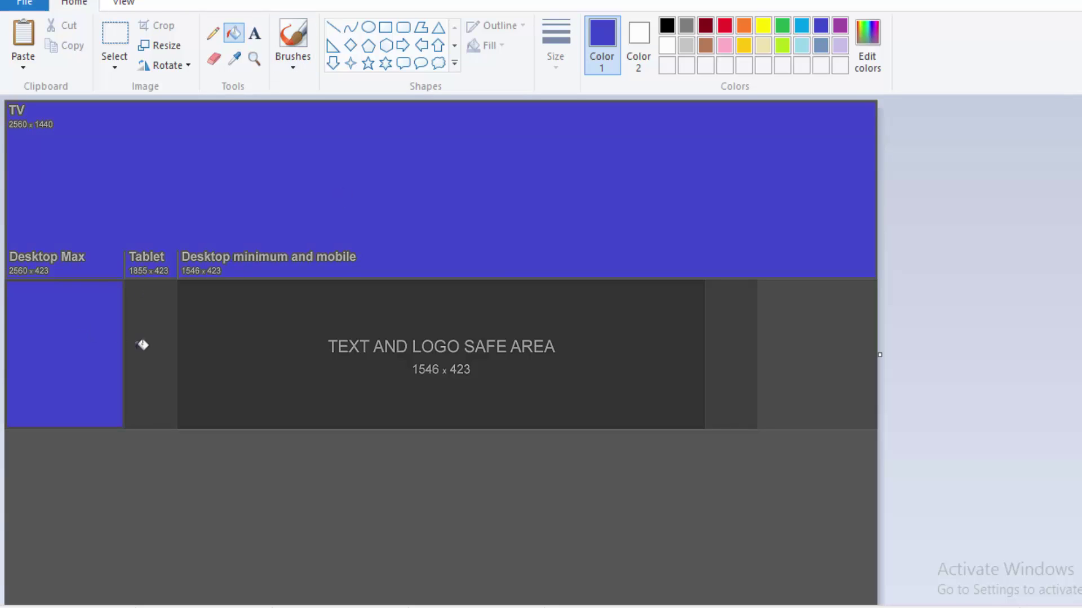
click(142, 345)
click(371, 378)
click(752, 354)
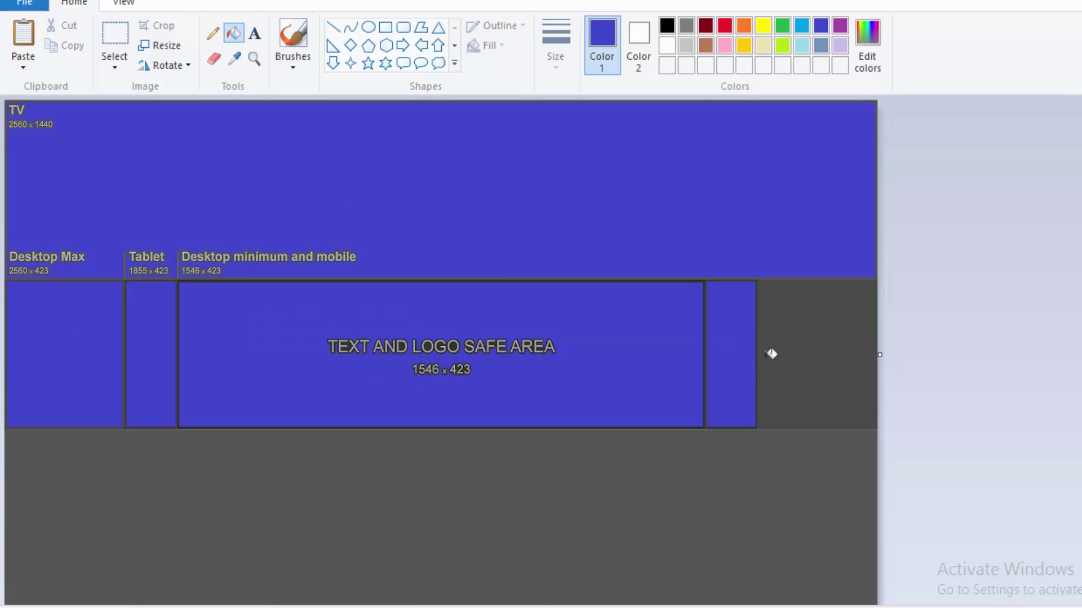
click(831, 368)
click(613, 490)
click(304, 67)
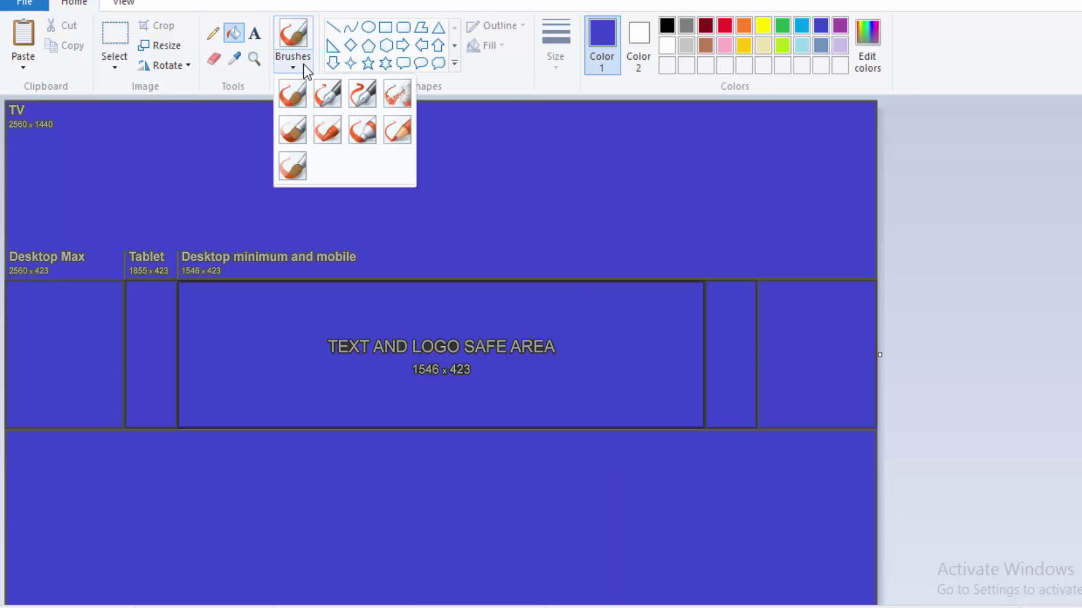
click(362, 130)
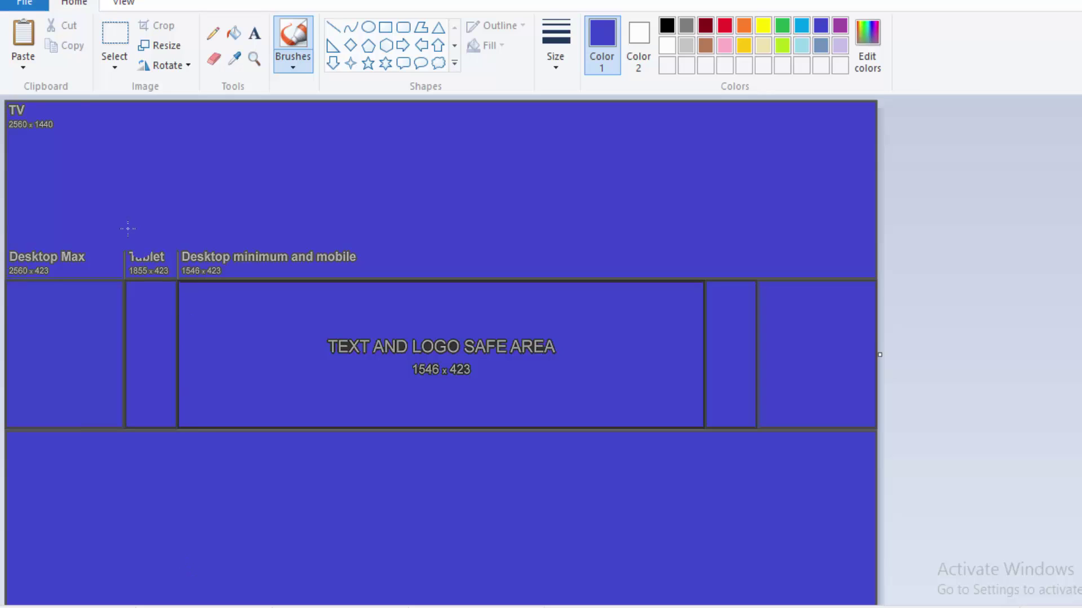
Step: Paint over the TV 2560 x 1440, Desktop minimum/mobile and 2560 x 423 labels in blue
key(ctrl+z)
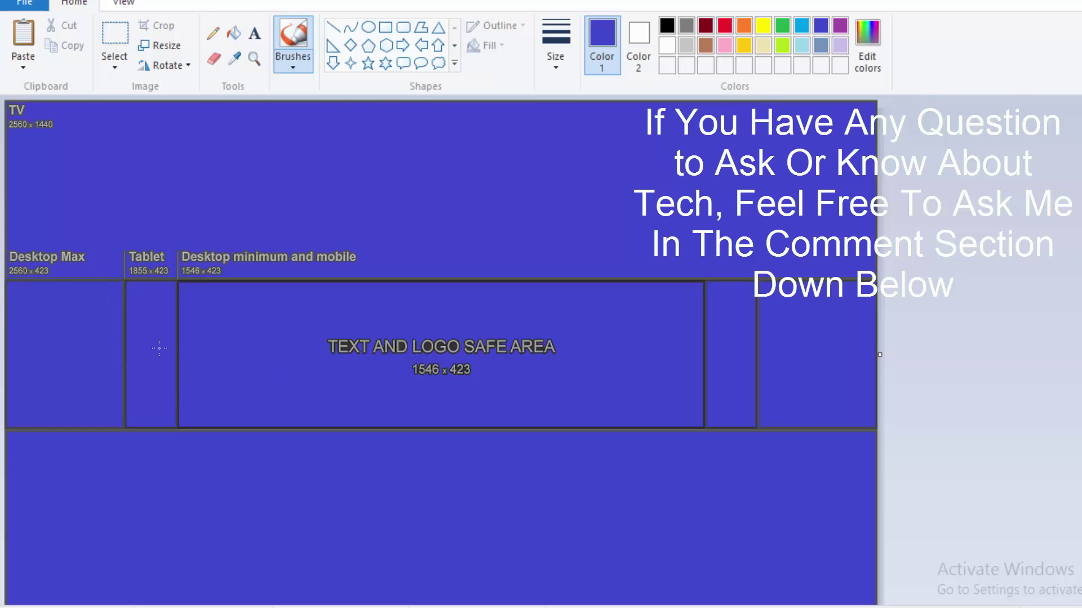
mouse_move(46, 128)
mouse_down()
mouse_move(20, 112)
mouse_move(46, 110)
mouse_up()
drag(359, 257, 4, 254)
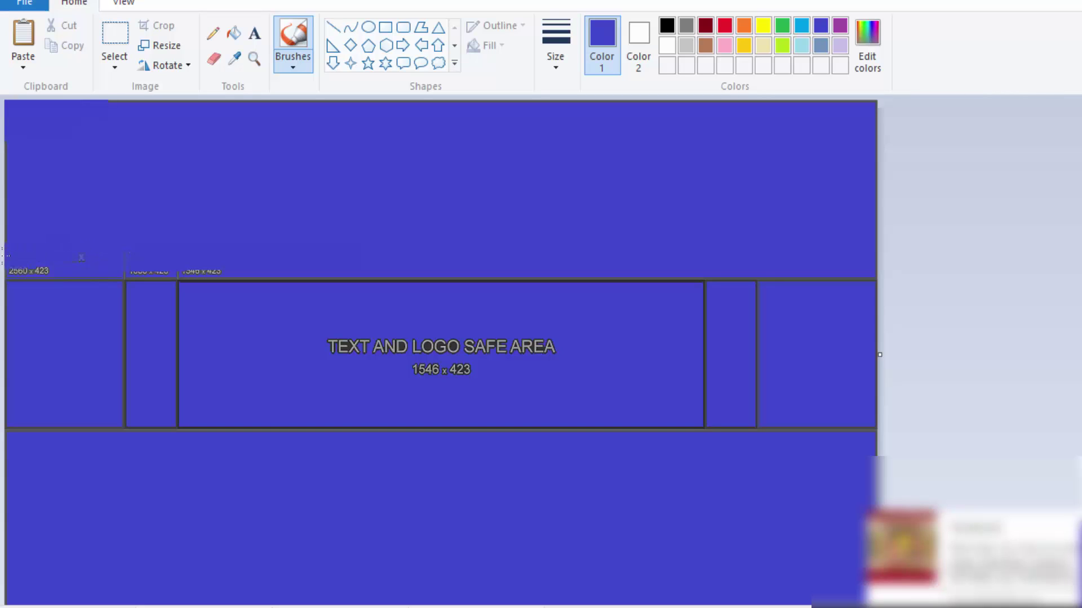
mouse_move(69, 256)
mouse_down()
mouse_move(24, 260)
mouse_move(42, 269)
mouse_up()
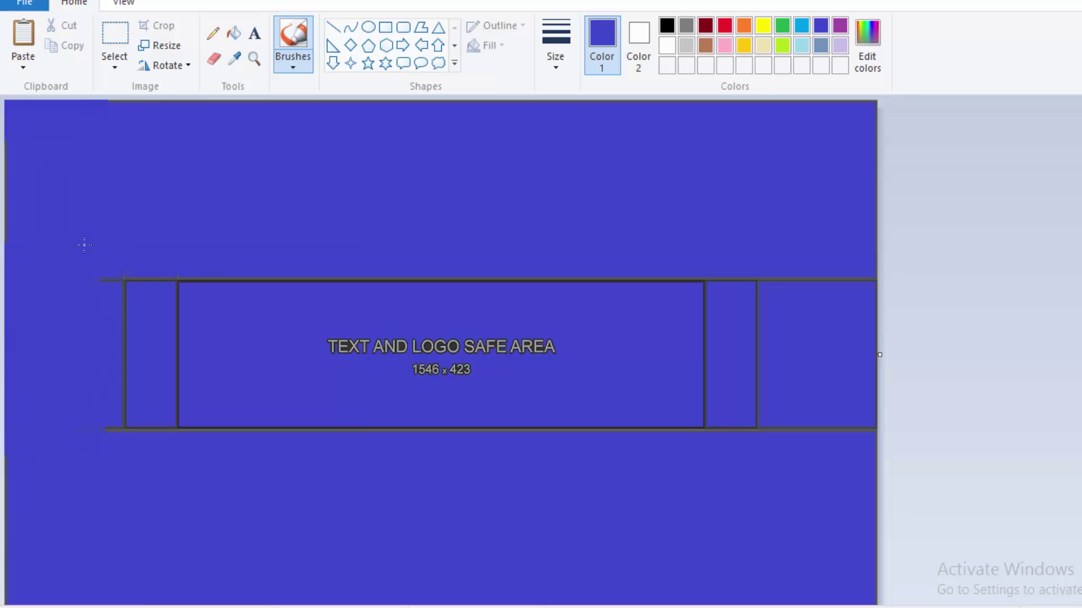
Step: Brush out the left and right guide lines and the TEXT AND LOGO SAFE AREA caption
drag(125, 431, 112, 266)
drag(466, 346, 488, 346)
key(ctrl+z)
mouse_move(576, 345)
mouse_down()
mouse_move(336, 353)
mouse_move(465, 349)
mouse_up()
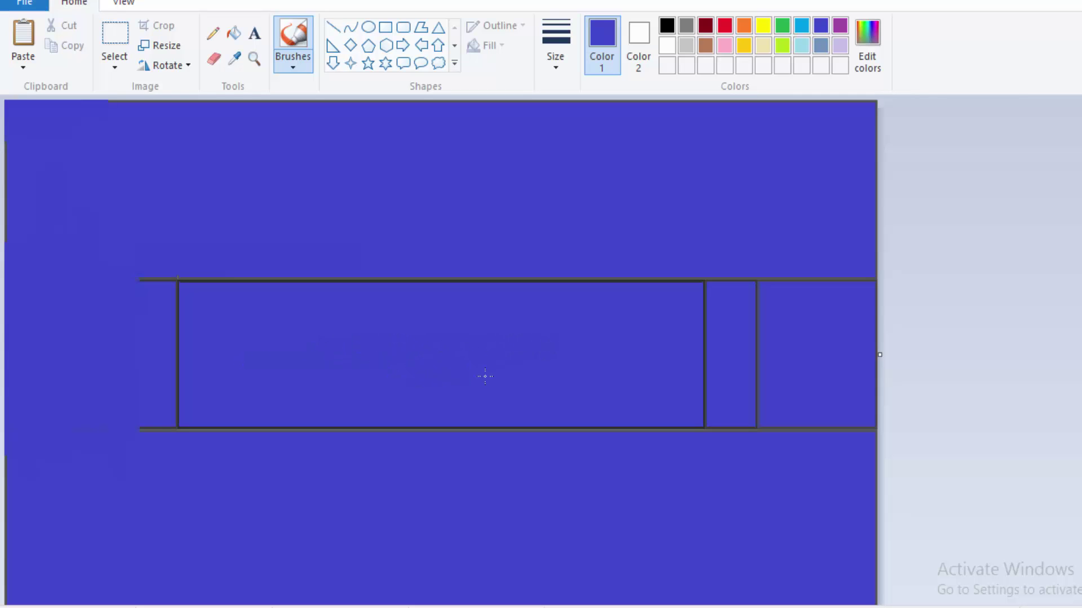
mouse_move(779, 301)
mouse_down()
mouse_move(758, 427)
mouse_move(753, 285)
mouse_move(850, 282)
mouse_move(863, 442)
mouse_up()
Step: Add a text box in the framed rectangle for TECHNICAL TUTORIALS and colour it white
click(261, 36)
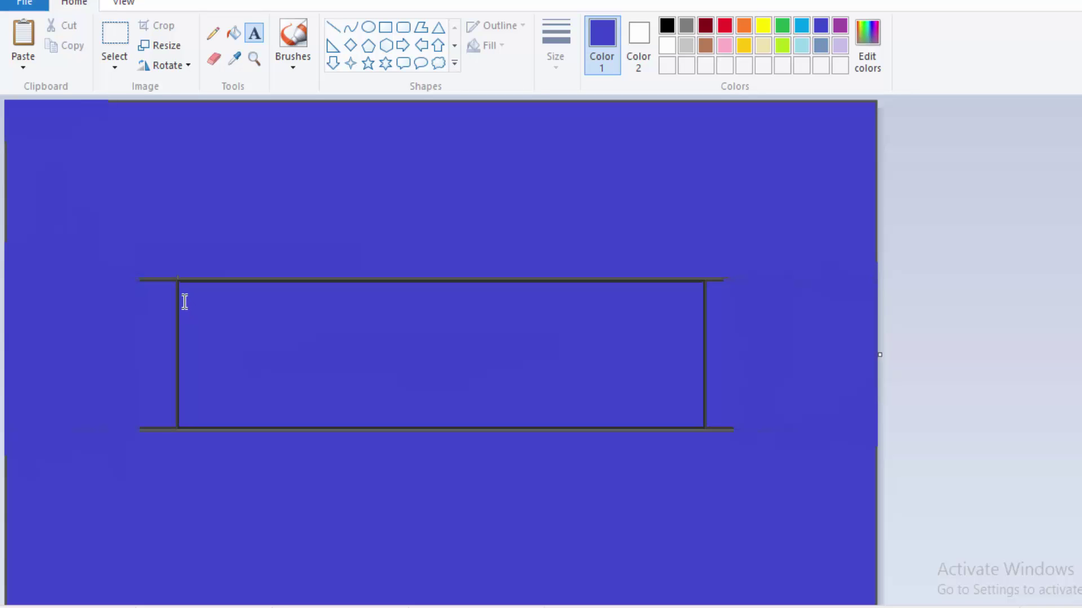
mouse_move(185, 302)
mouse_down()
mouse_move(388, 410)
mouse_move(542, 355)
mouse_move(710, 367)
mouse_up()
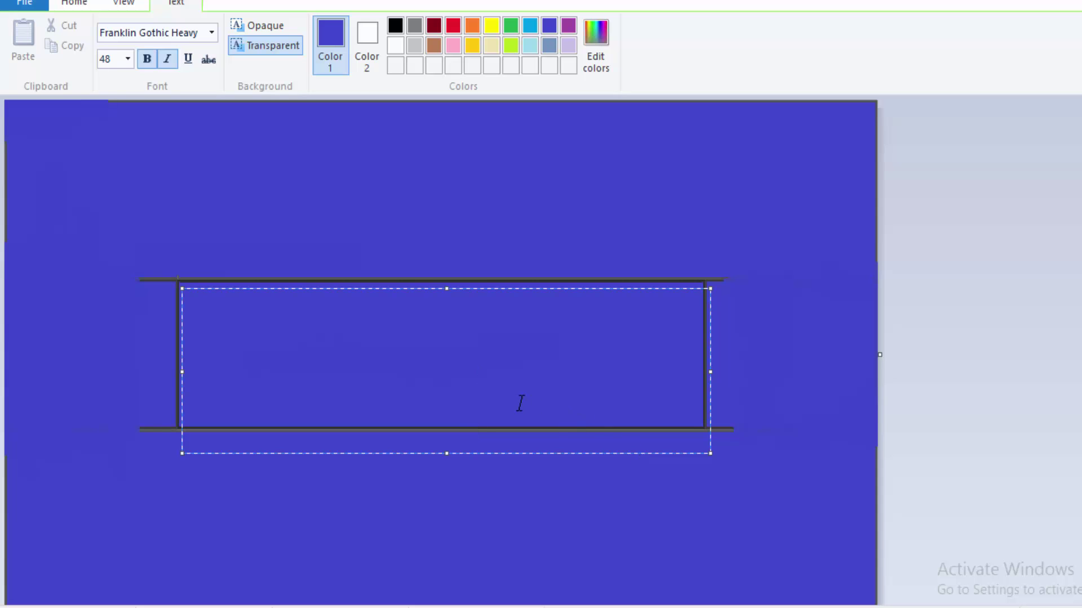
mouse_move(511, 401)
mouse_down()
mouse_move(159, 400)
mouse_move(191, 328)
mouse_up()
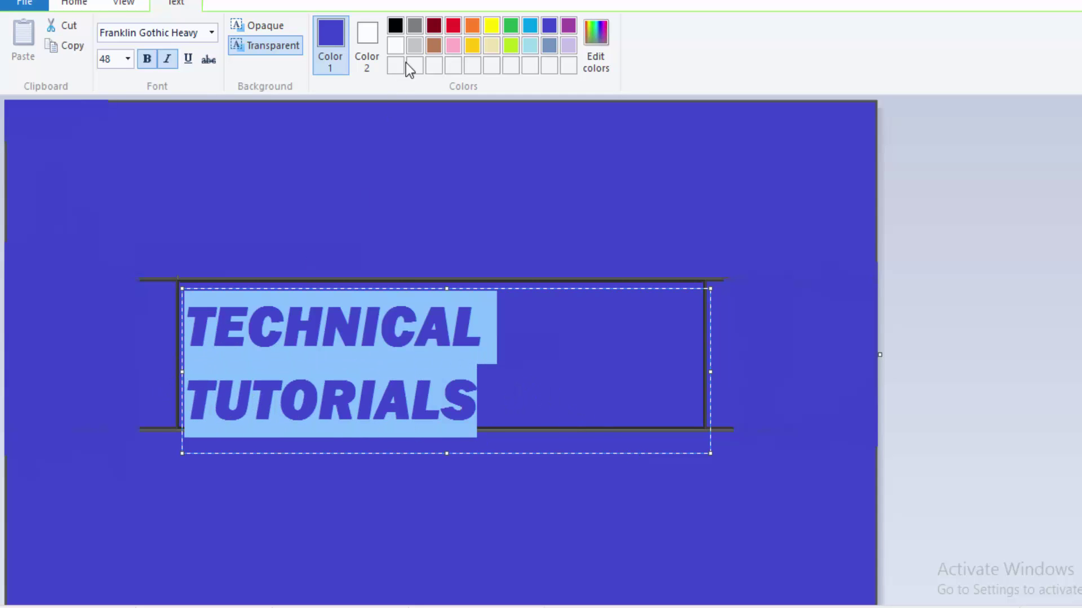
click(396, 46)
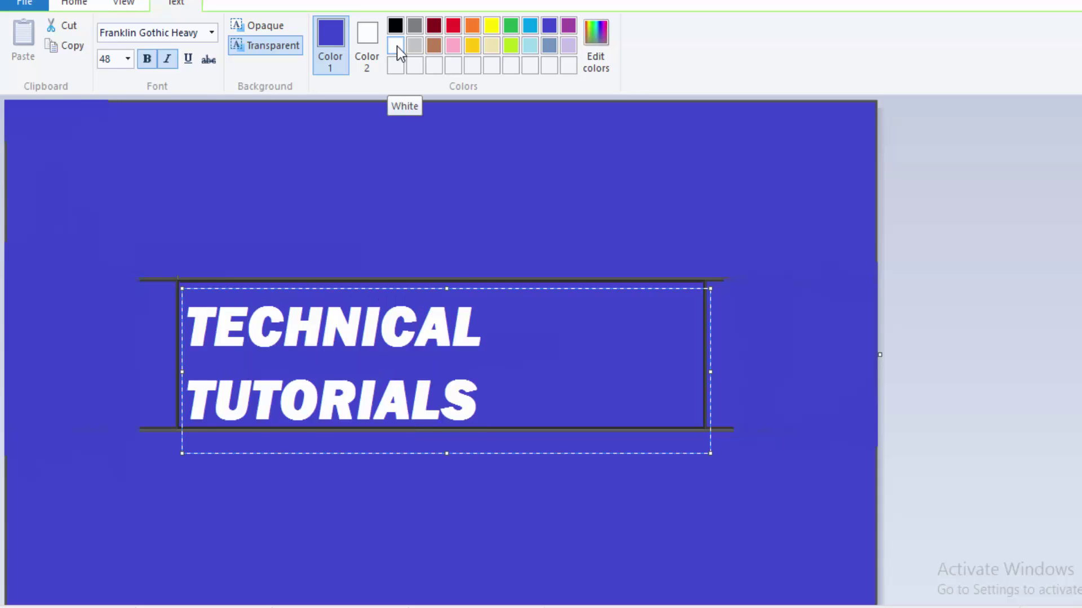
click(397, 46)
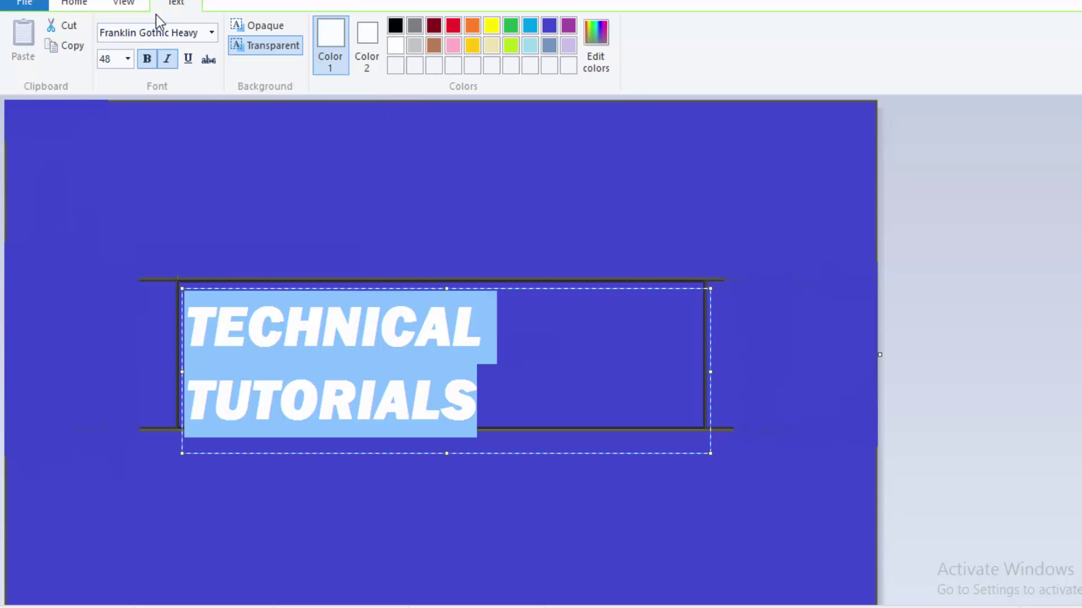
Step: Give the heading the Elephant font at size 26 and shrink its box to one line
click(211, 33)
scroll(169, 233, down, 1)
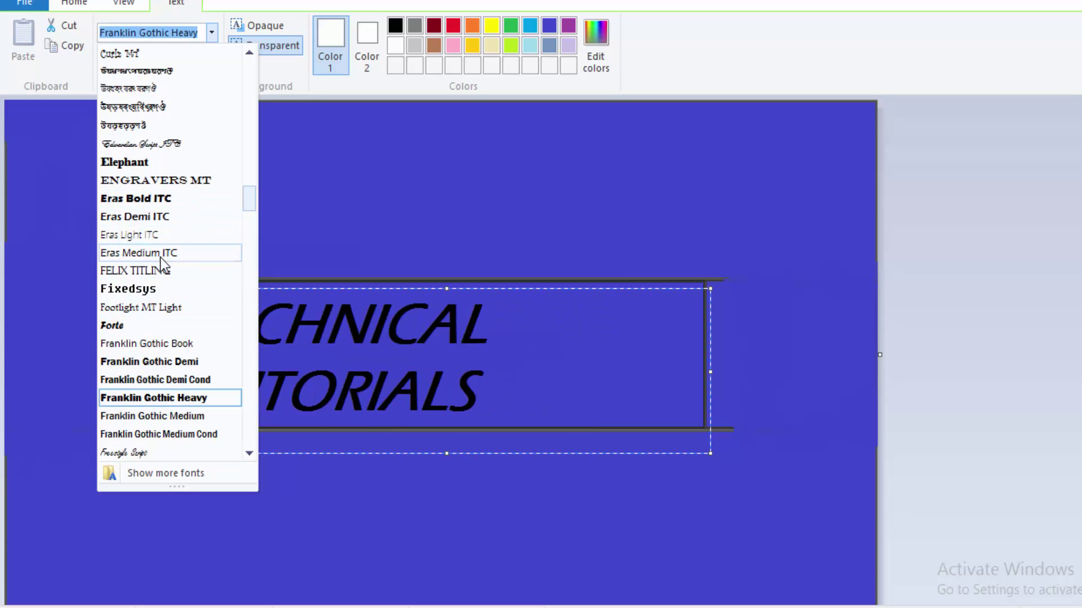
click(137, 168)
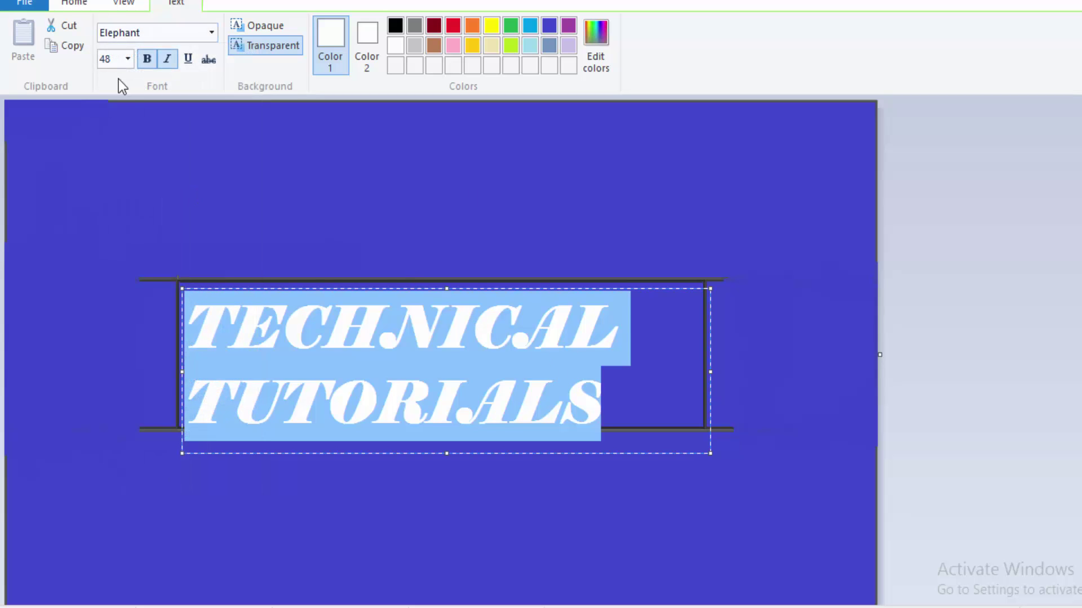
click(127, 58)
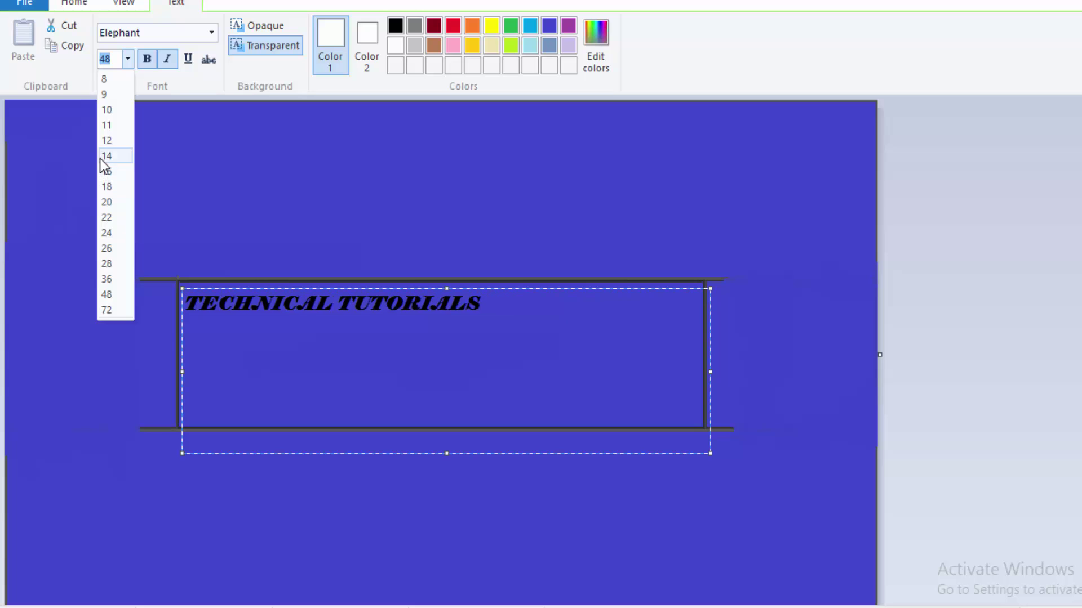
click(109, 251)
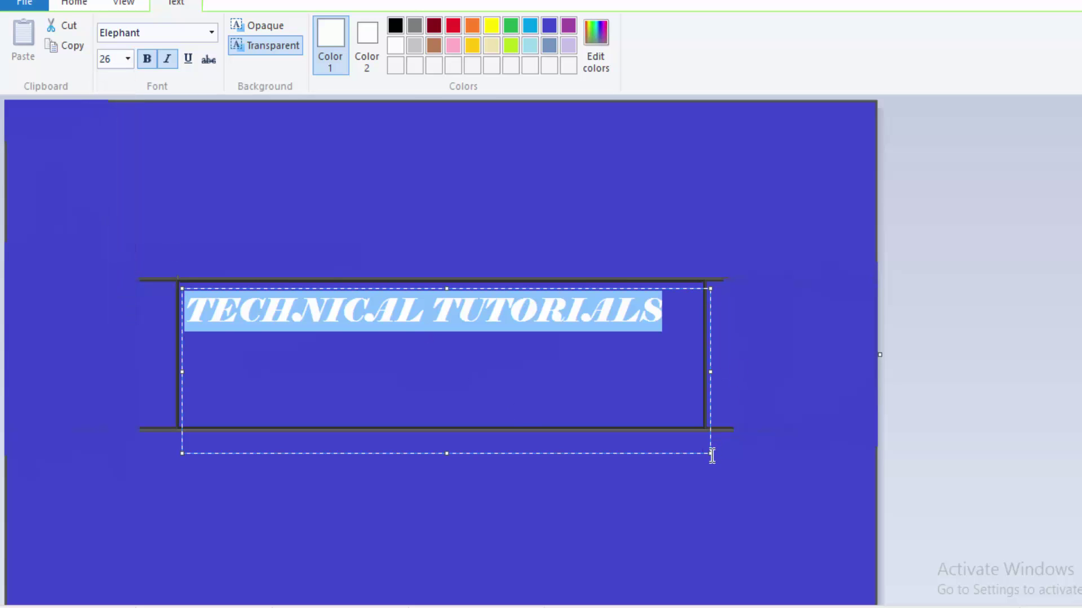
mouse_move(711, 453)
mouse_down()
mouse_move(617, 382)
mouse_move(684, 346)
mouse_up()
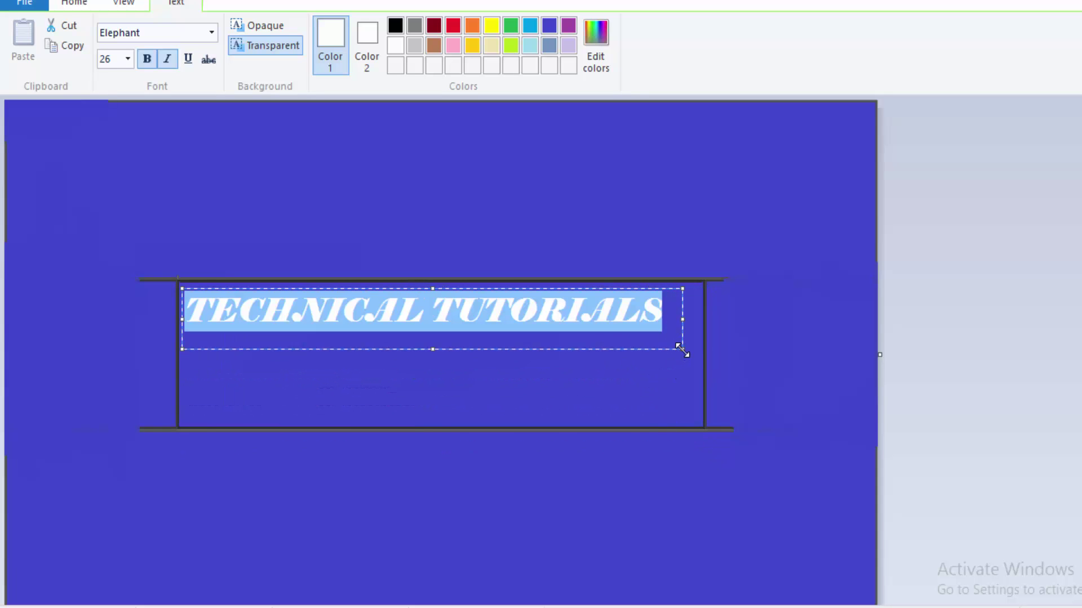
click(406, 205)
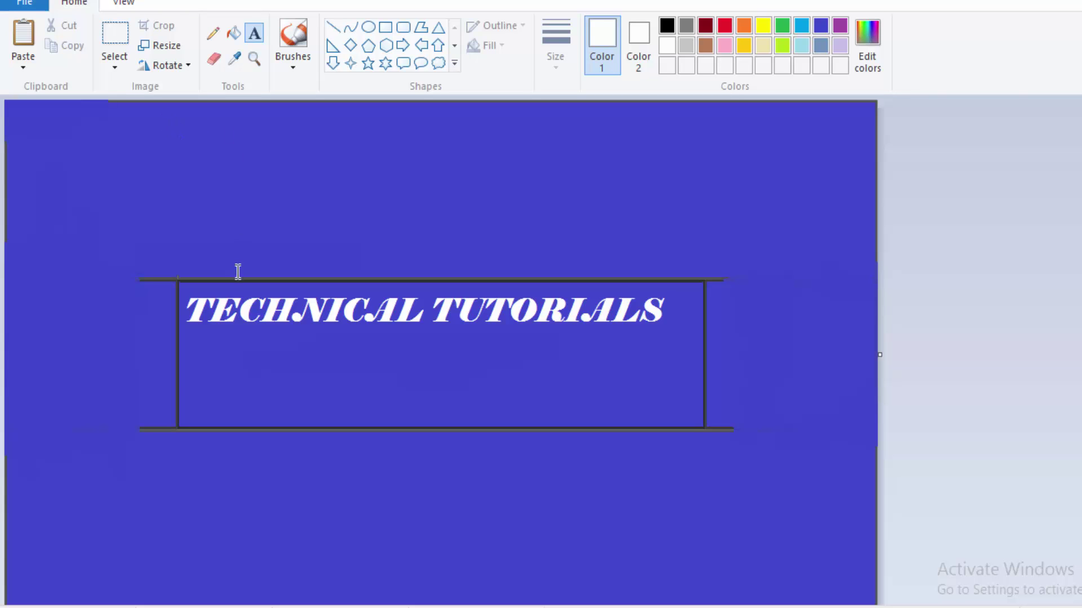
Step: Use Paste from to pick the 'subscribe branding' picture in the image folder
click(31, 69)
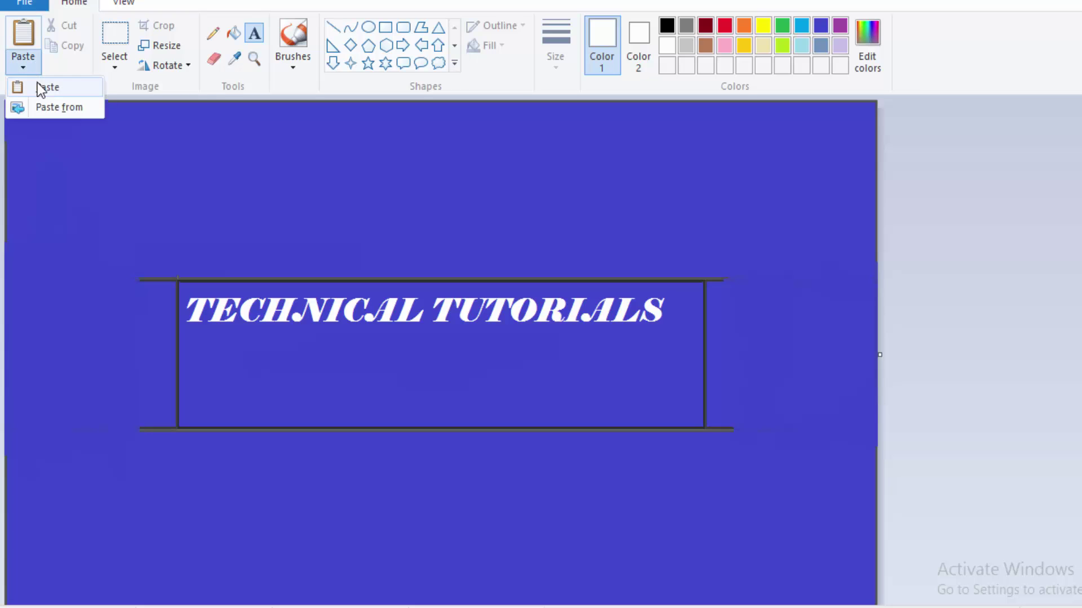
click(236, 168)
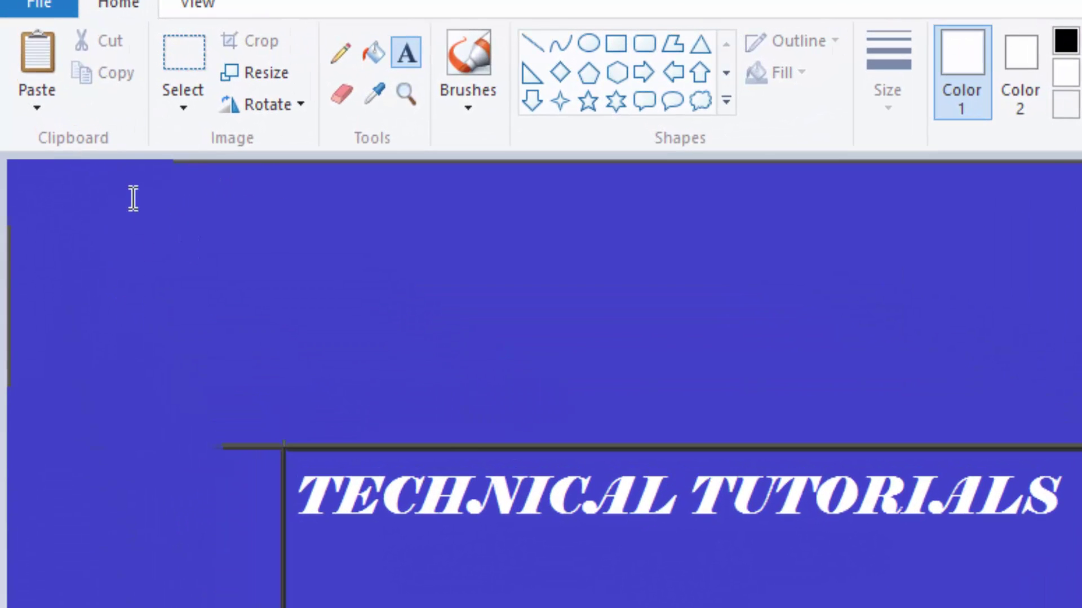
click(37, 107)
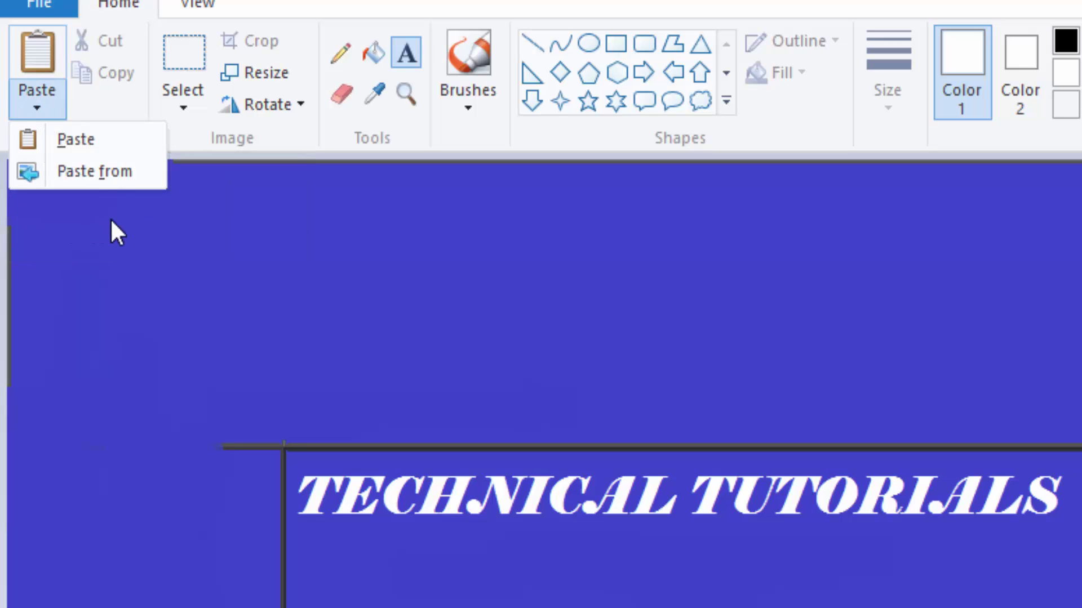
click(108, 174)
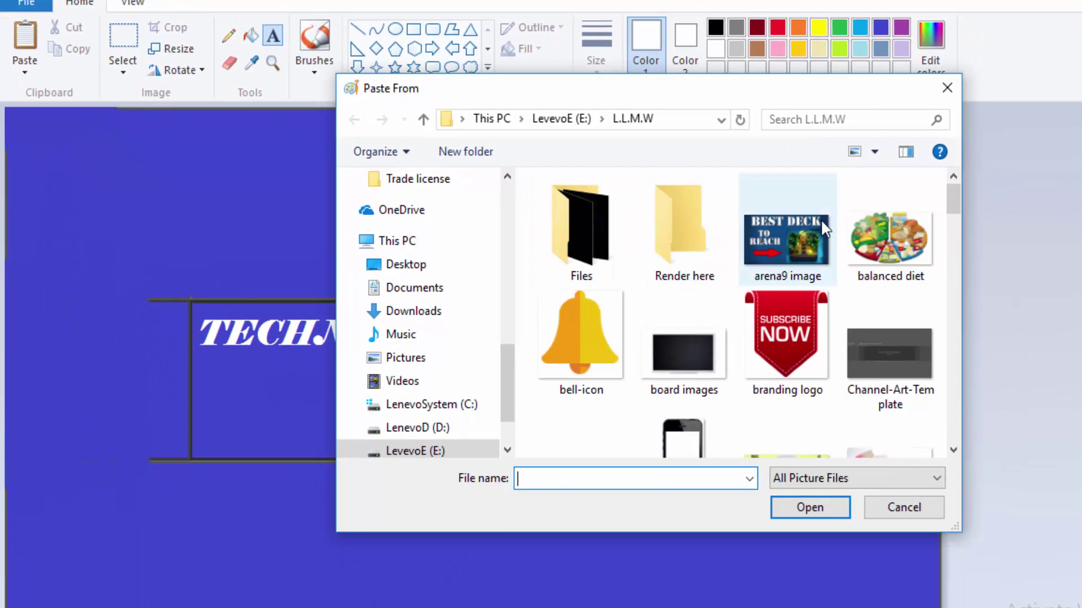
scroll(800, 224, down, 5)
scroll(810, 253, down, 5)
scroll(720, 273, down, 5)
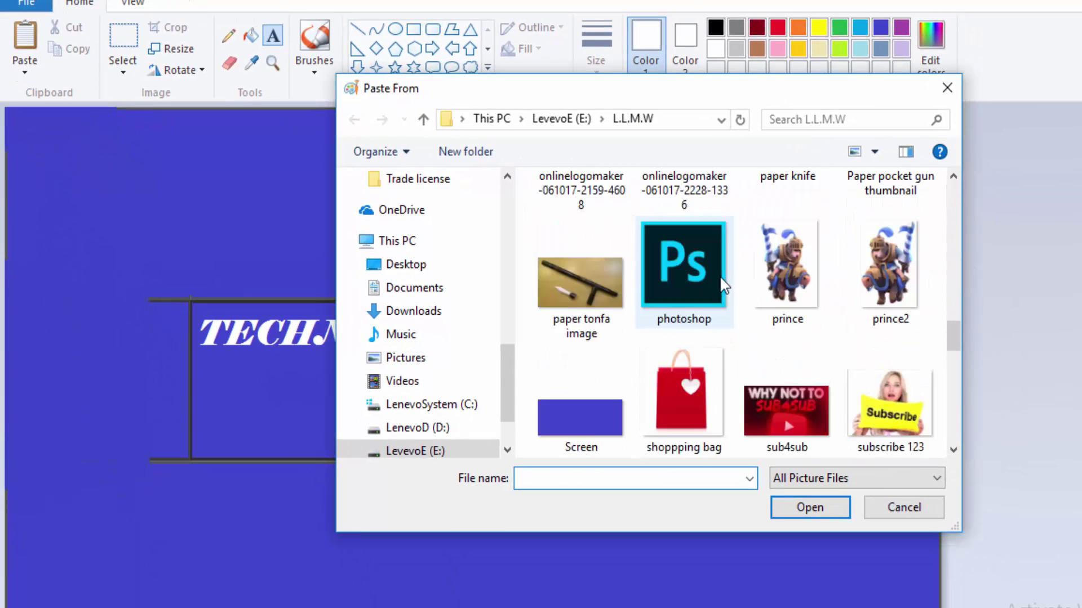
scroll(722, 282, down, 5)
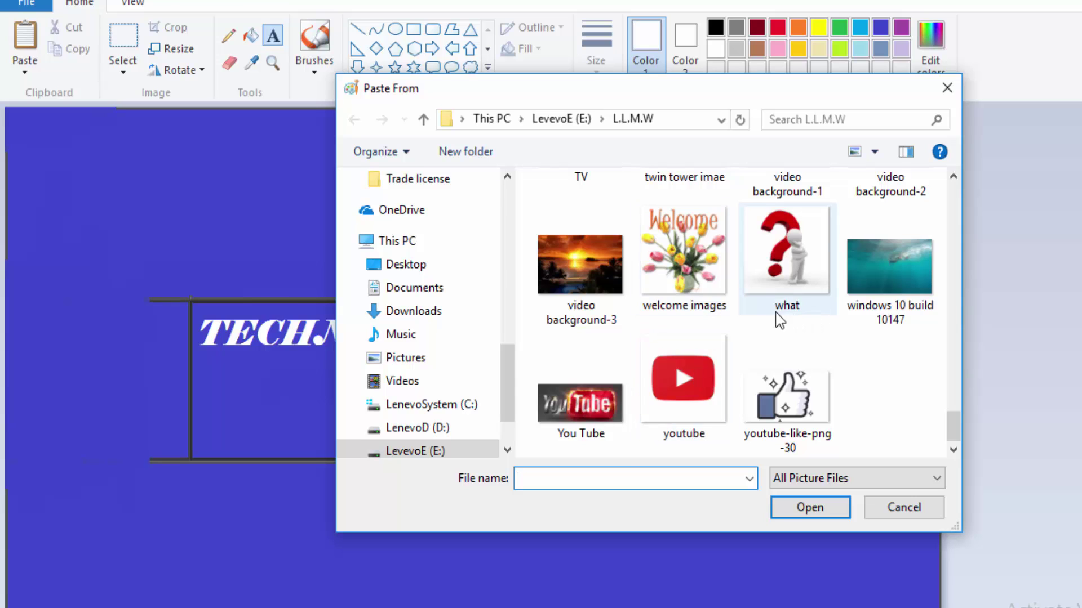
scroll(775, 312, up, 2)
scroll(773, 310, up, 2)
scroll(732, 270, up, 4)
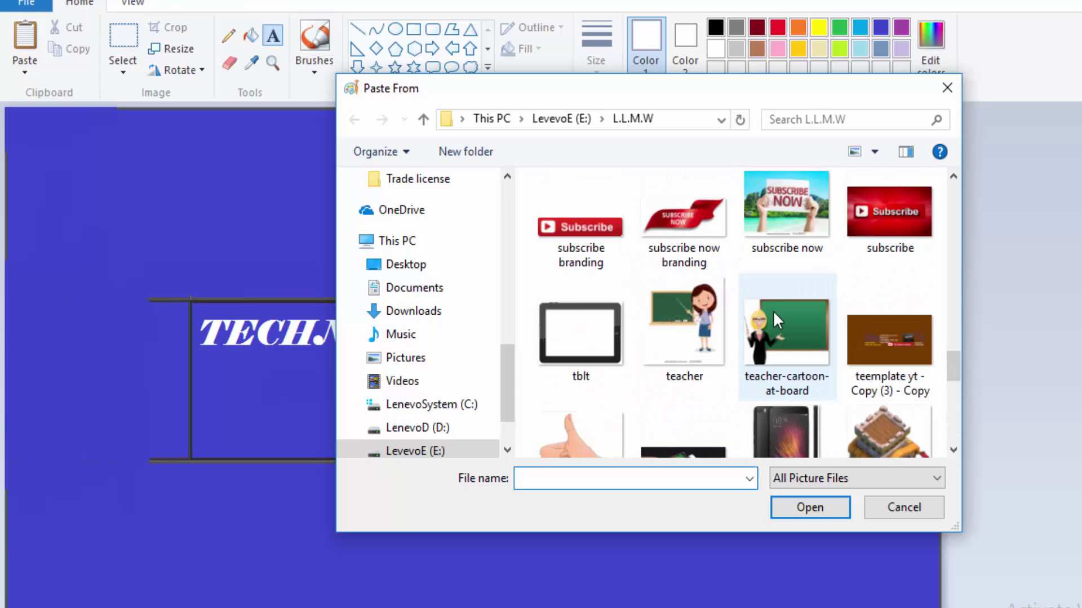
click(598, 236)
Step: Insert the red Subscribe image, resize it and position it under the heading in the frame
click(809, 507)
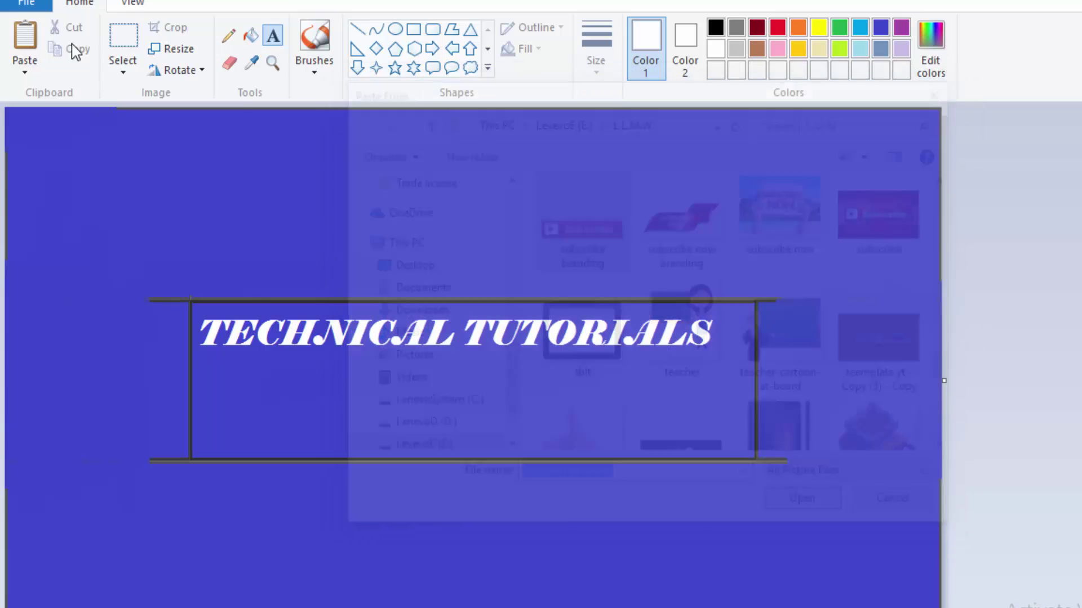
drag(276, 157, 325, 204)
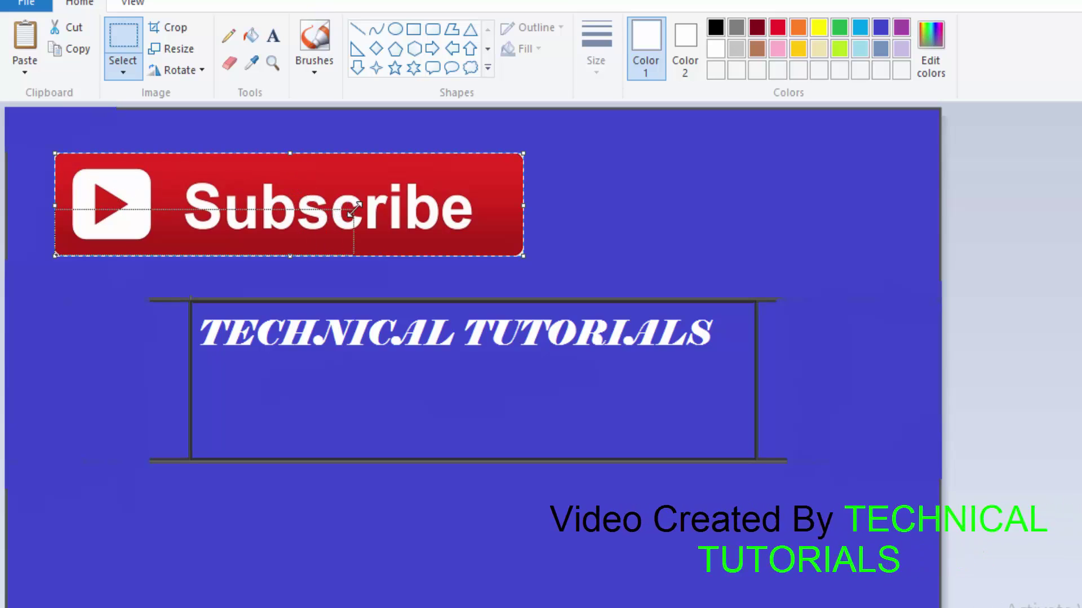
drag(326, 209, 355, 210)
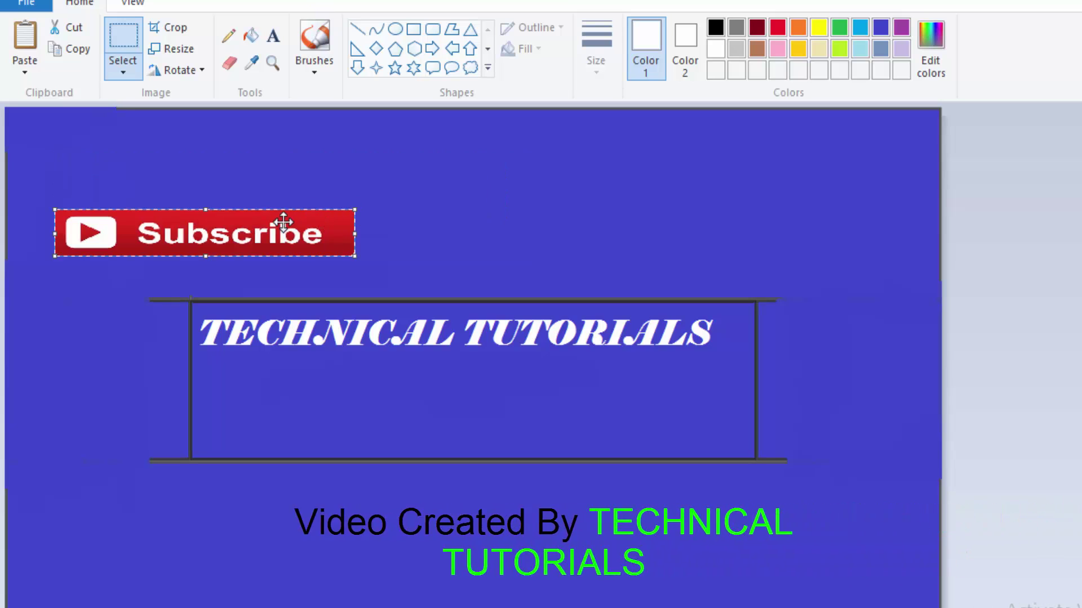
mouse_move(279, 221)
mouse_down()
mouse_move(391, 355)
mouse_move(436, 374)
mouse_move(428, 366)
mouse_up()
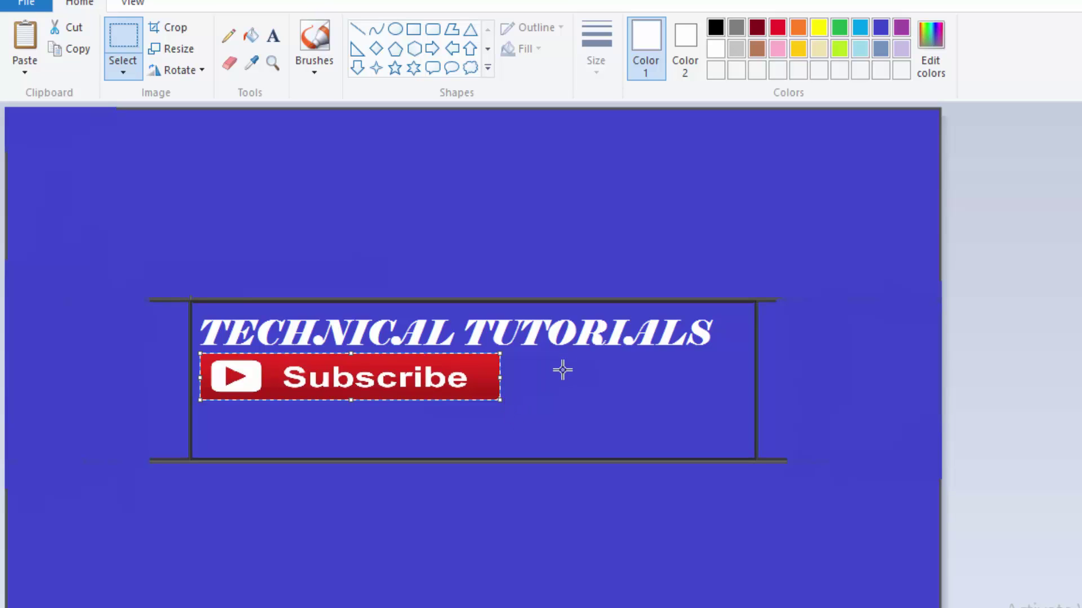
drag(451, 369, 448, 369)
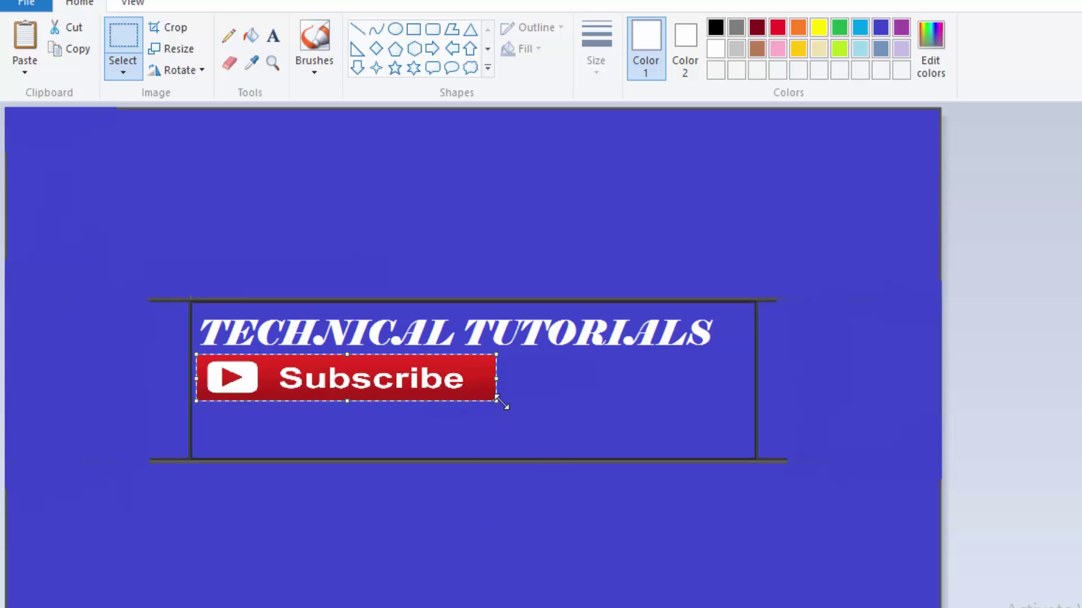
mouse_move(497, 400)
mouse_down()
mouse_move(563, 437)
mouse_move(521, 427)
mouse_move(507, 407)
mouse_up()
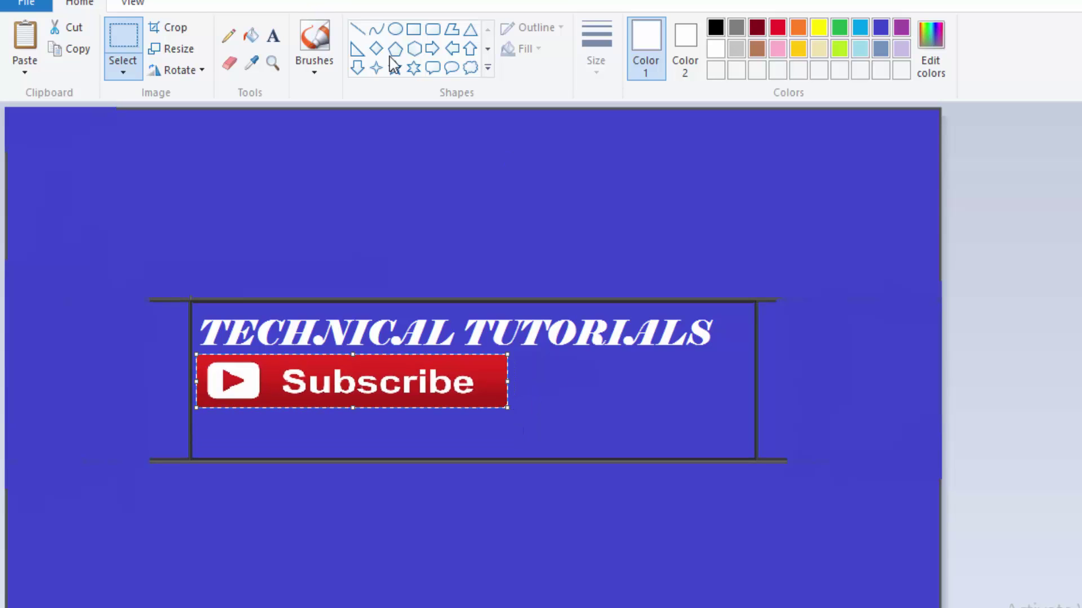
click(272, 35)
Step: Add the text 'ALL TECH NEWS' to the right of the Subscribe button
mouse_move(528, 365)
mouse_down()
mouse_move(655, 431)
mouse_move(699, 431)
mouse_up()
text(LL)
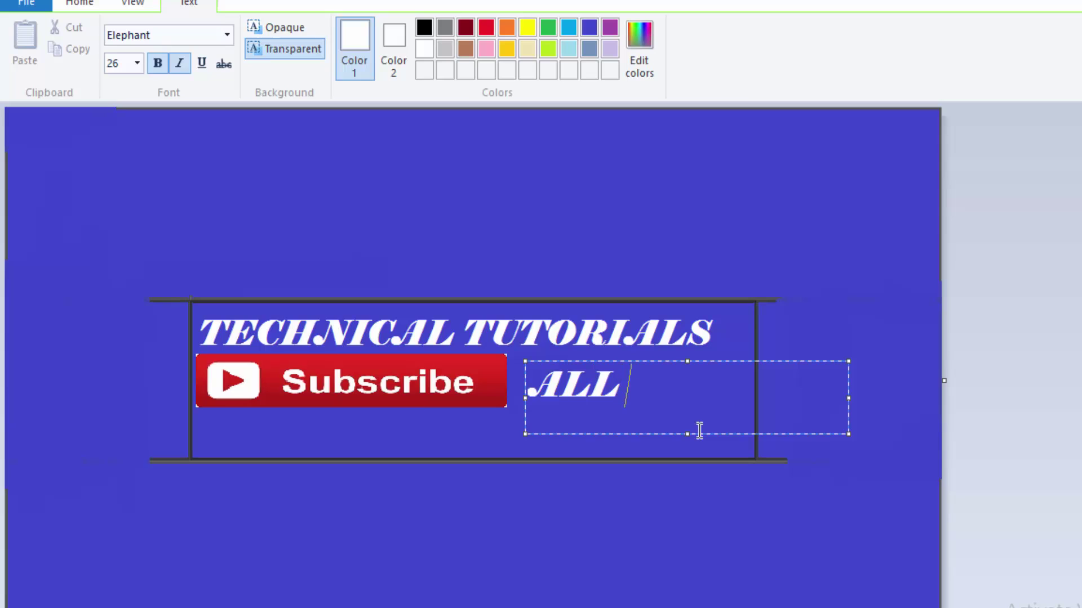
text( TECH )
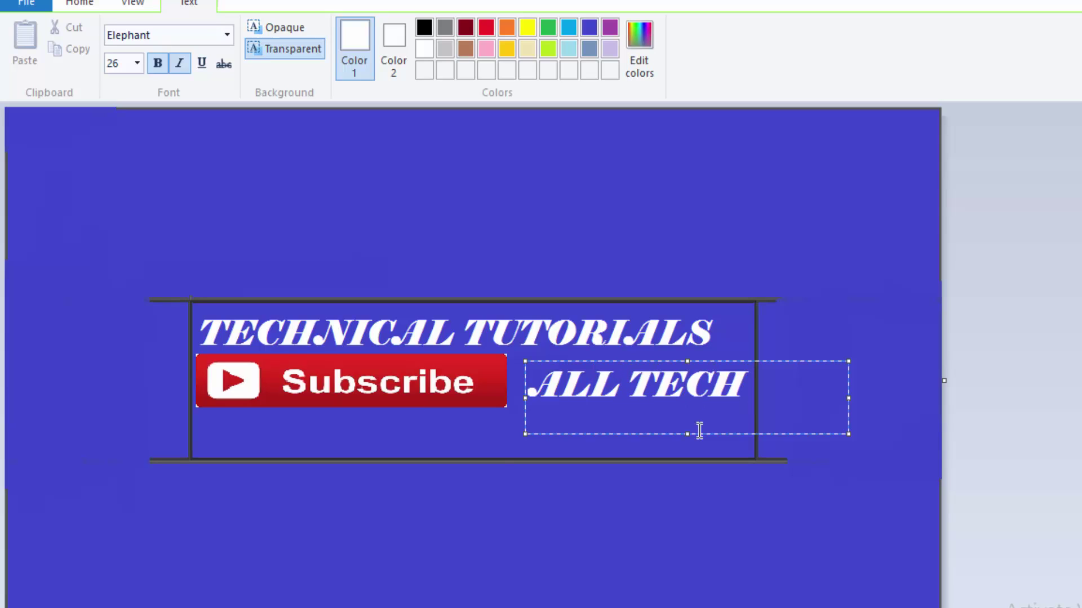
text(NEW)
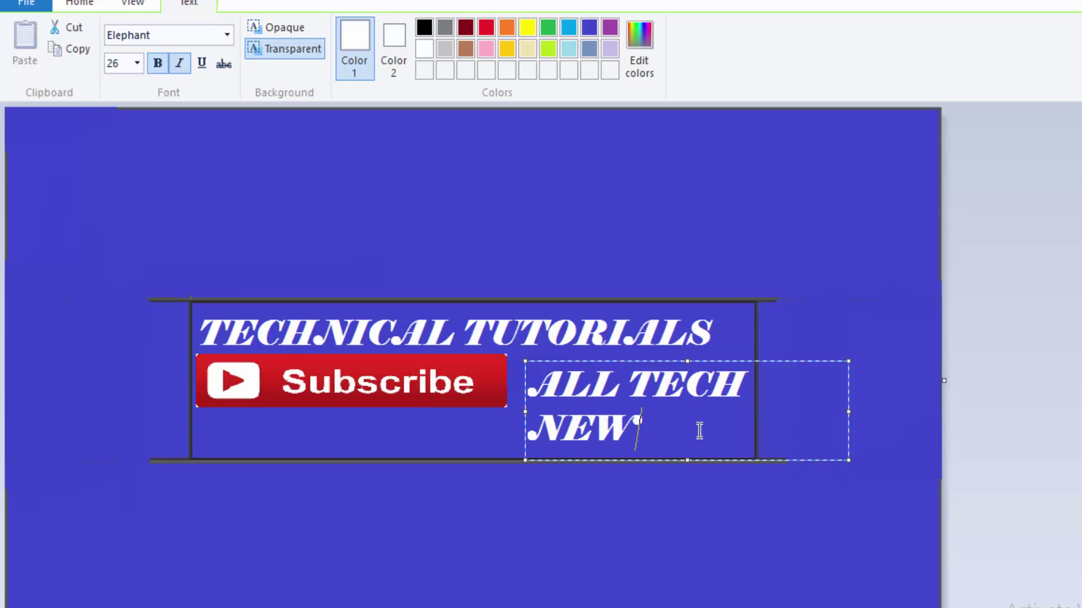
text(S)
key(Return)
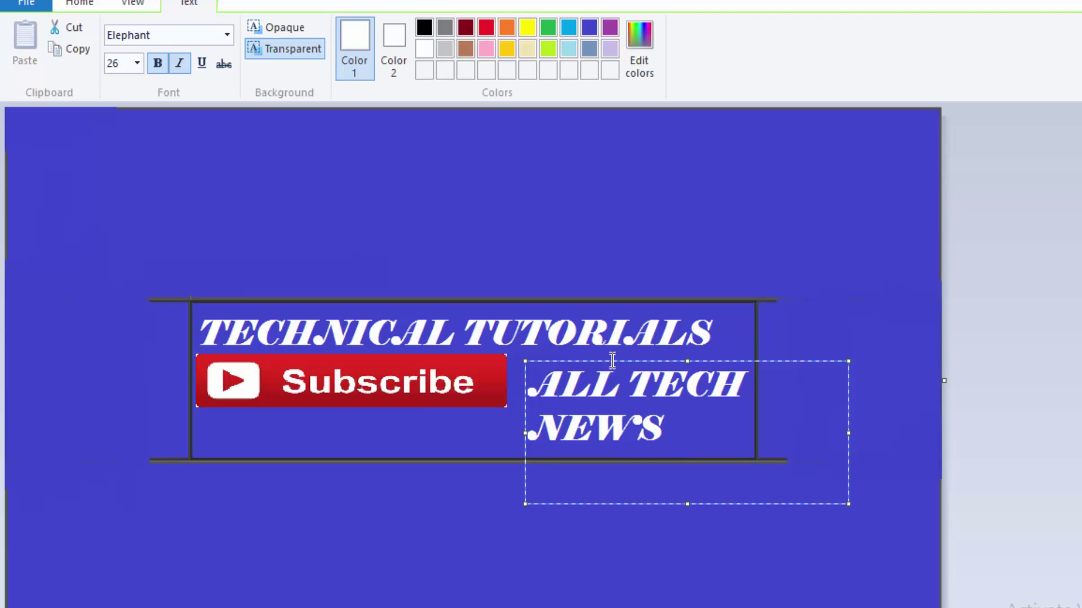
click(921, 438)
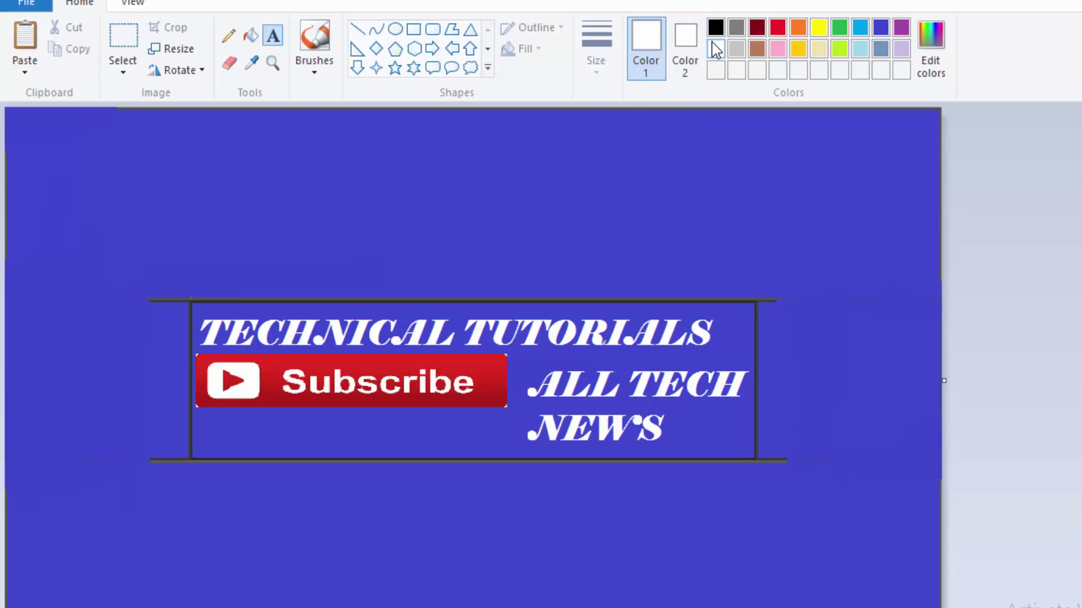
Step: Paint over the dark frame lines using a brush in the banner's blue
click(881, 28)
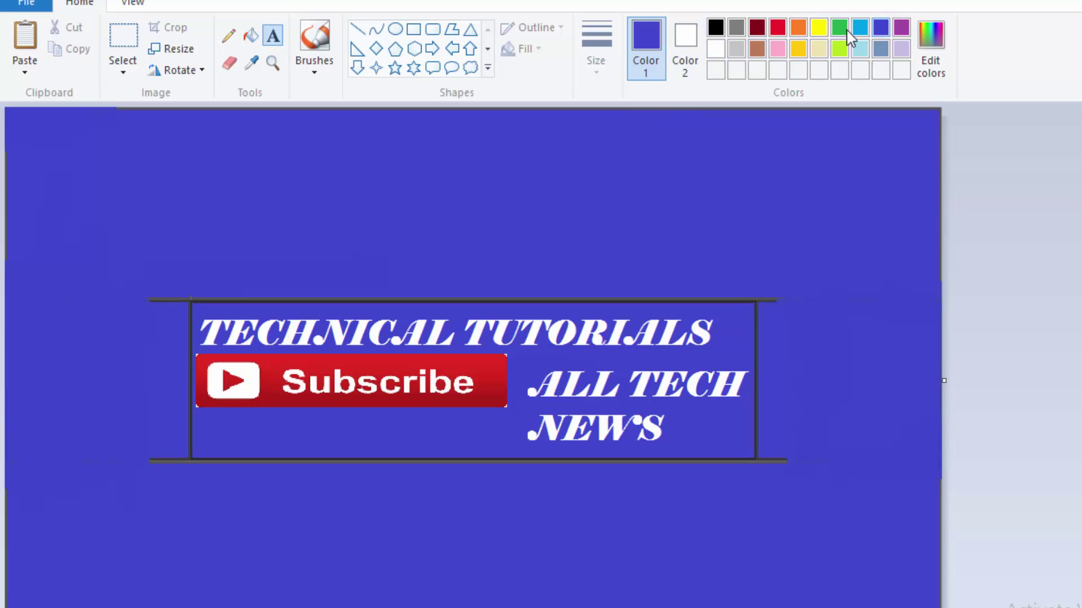
click(314, 72)
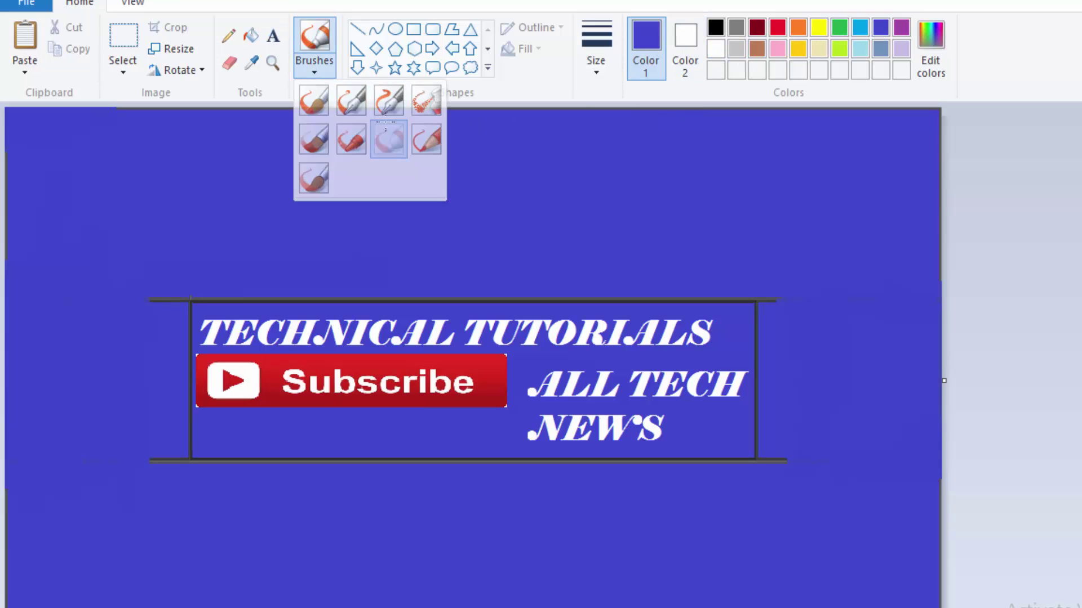
click(388, 138)
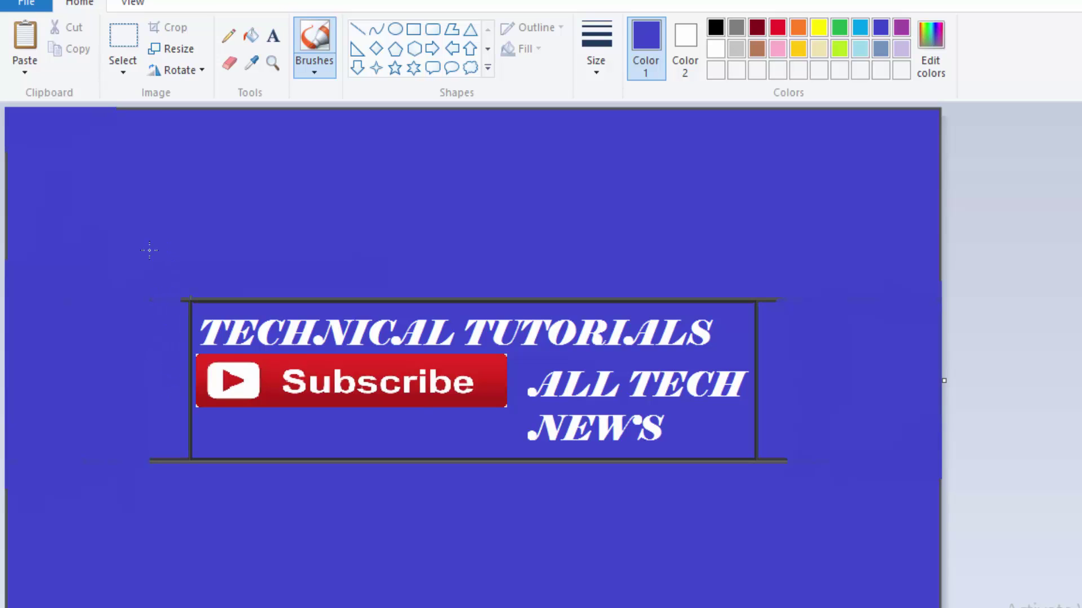
mouse_move(141, 419)
mouse_down()
mouse_move(735, 292)
mouse_move(608, 298)
mouse_up()
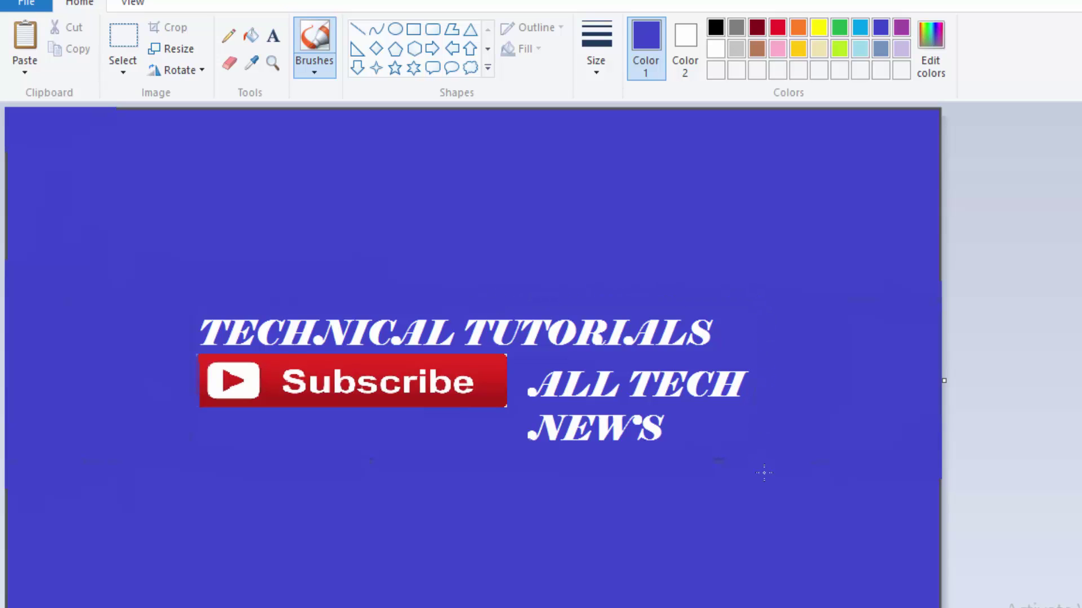
Step: Resize the image in pixels to 2560 wide, keeping the aspect ratio
click(167, 52)
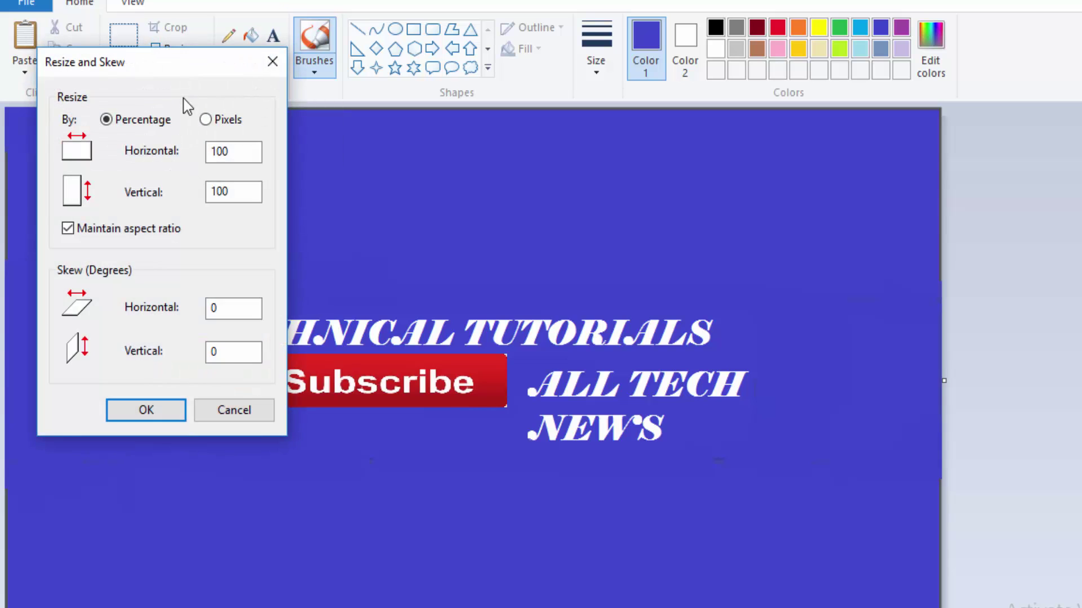
click(206, 119)
double_click(248, 151)
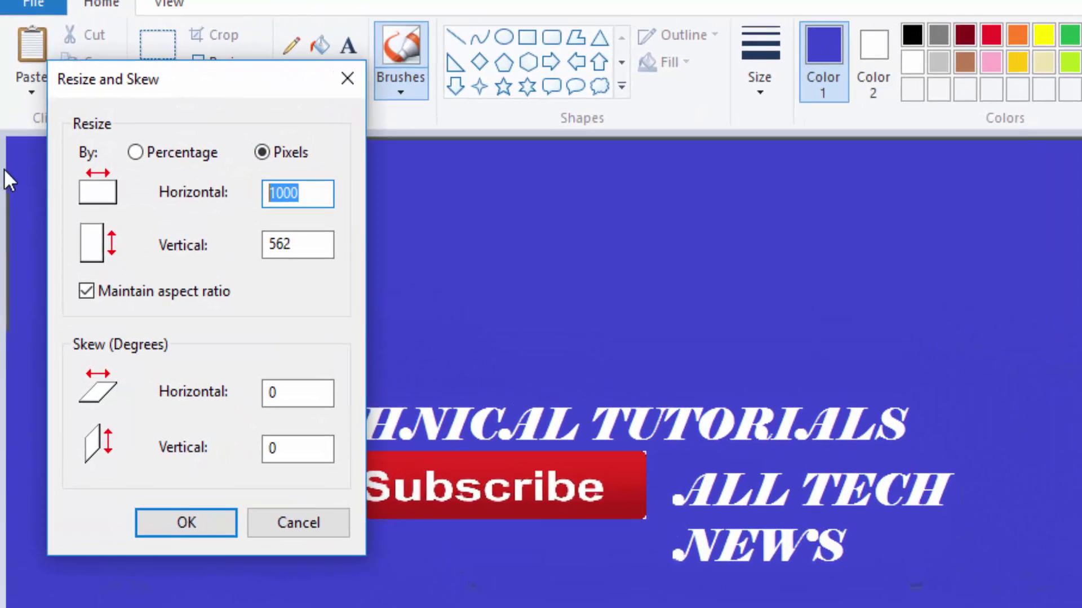
key(BackSpace)
text(256)
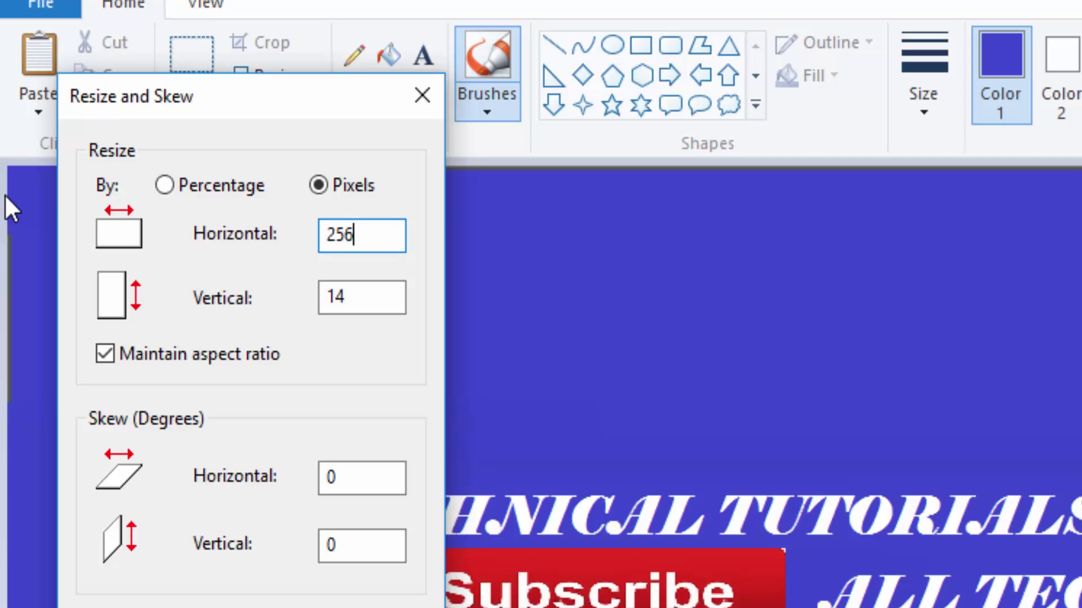
text(0)
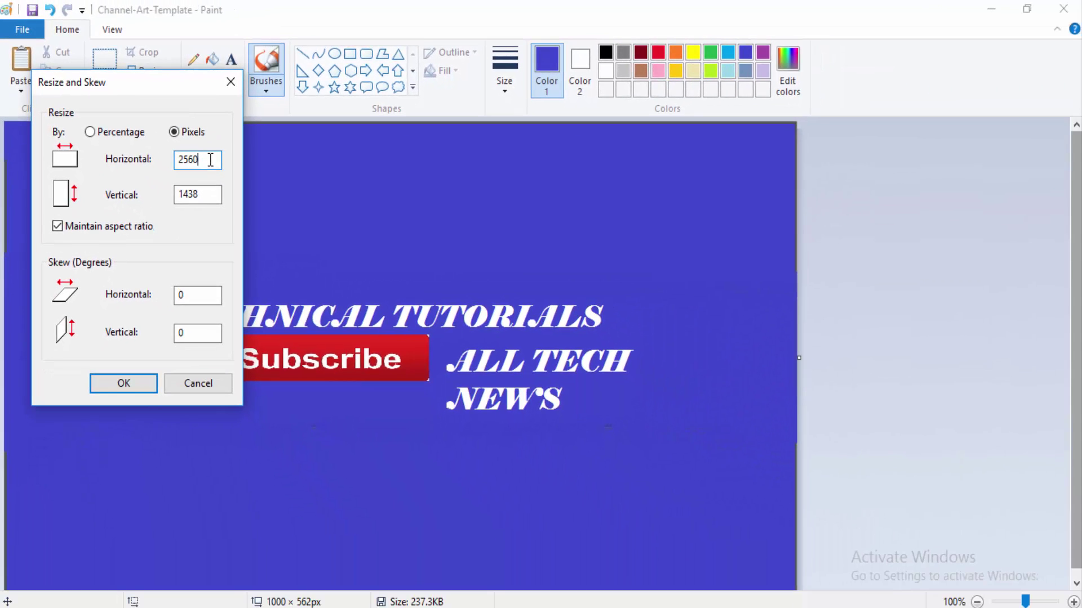
key(Return)
Step: Close Paint now that the banner is finished
scroll(681, 285, down, 4)
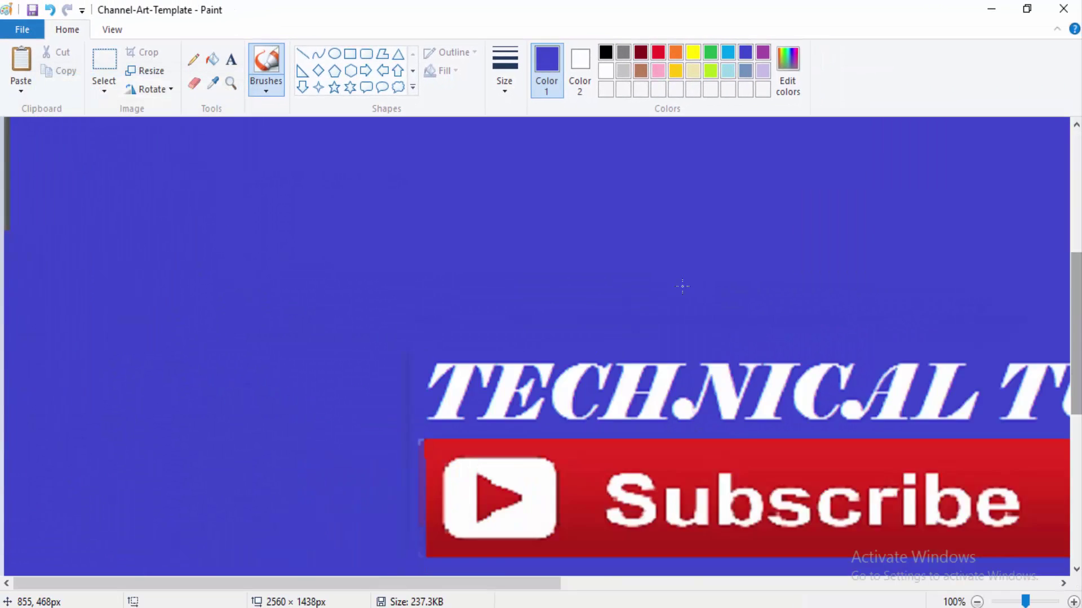
scroll(665, 284, down, 4)
scroll(665, 284, up, 3)
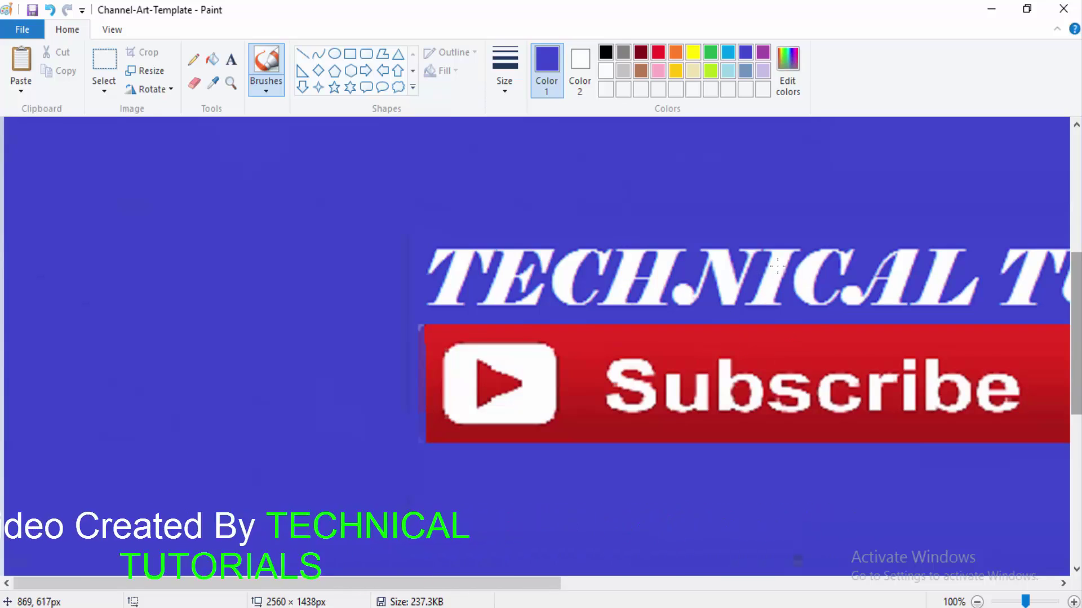
click(1063, 8)
Step: Save the banner and go to YouTube's channel art upload to browse the computer
click(489, 325)
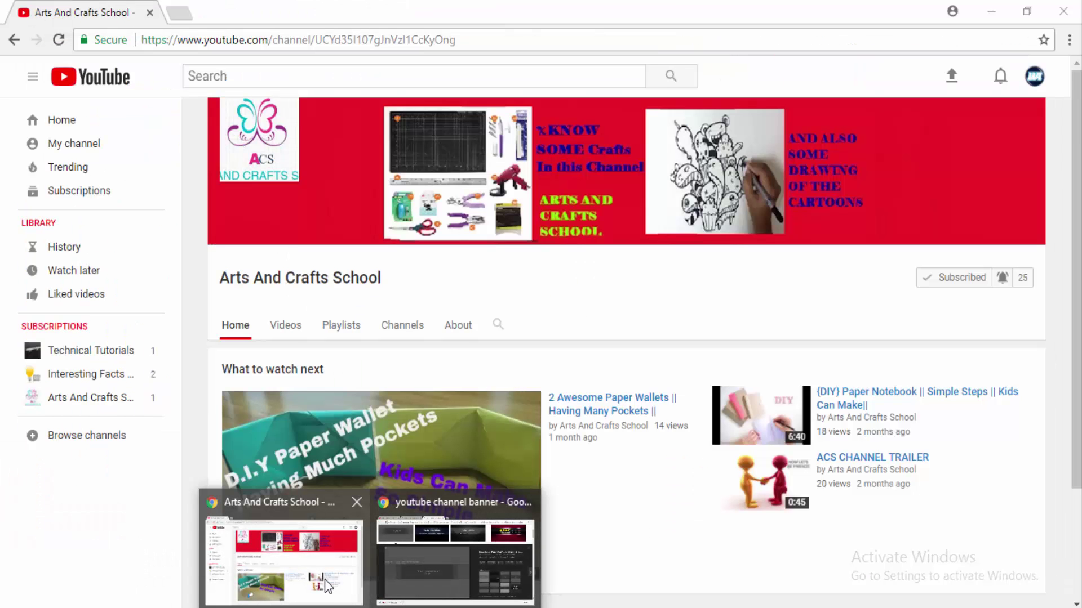
click(324, 579)
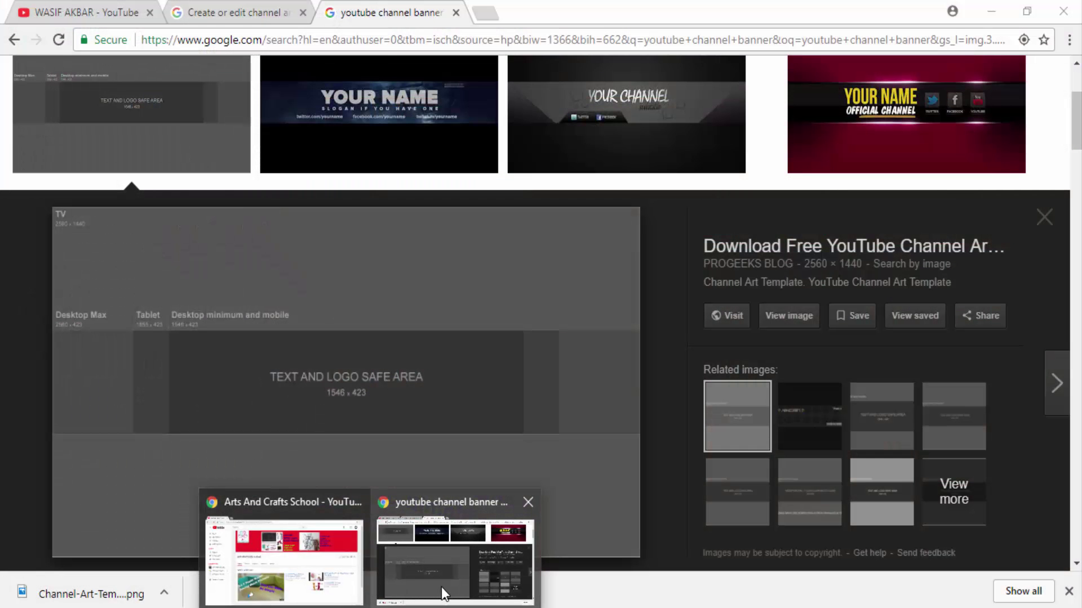
click(441, 587)
click(128, 7)
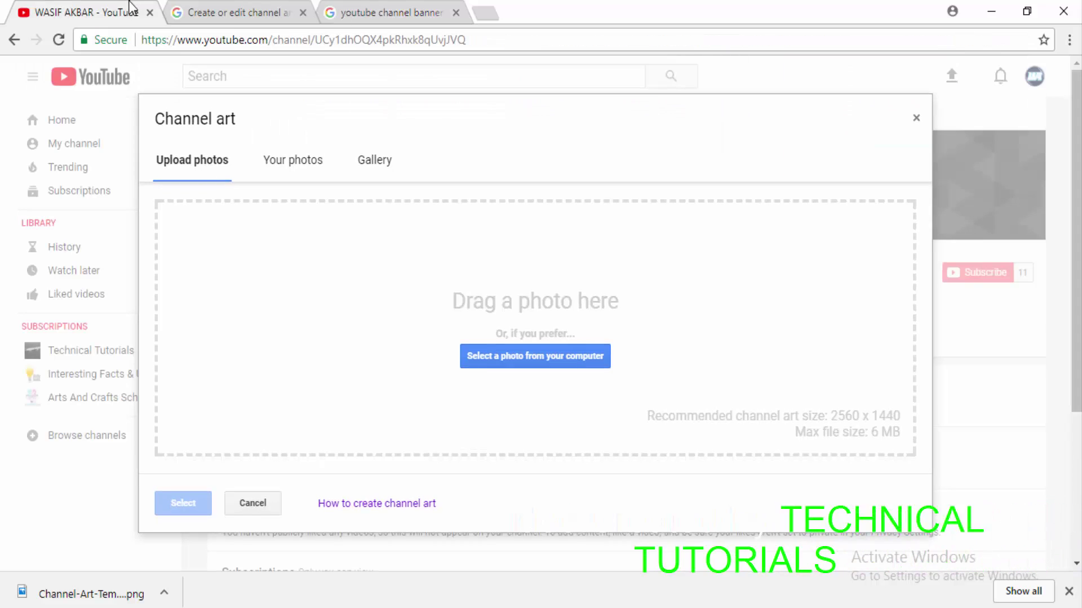
click(570, 362)
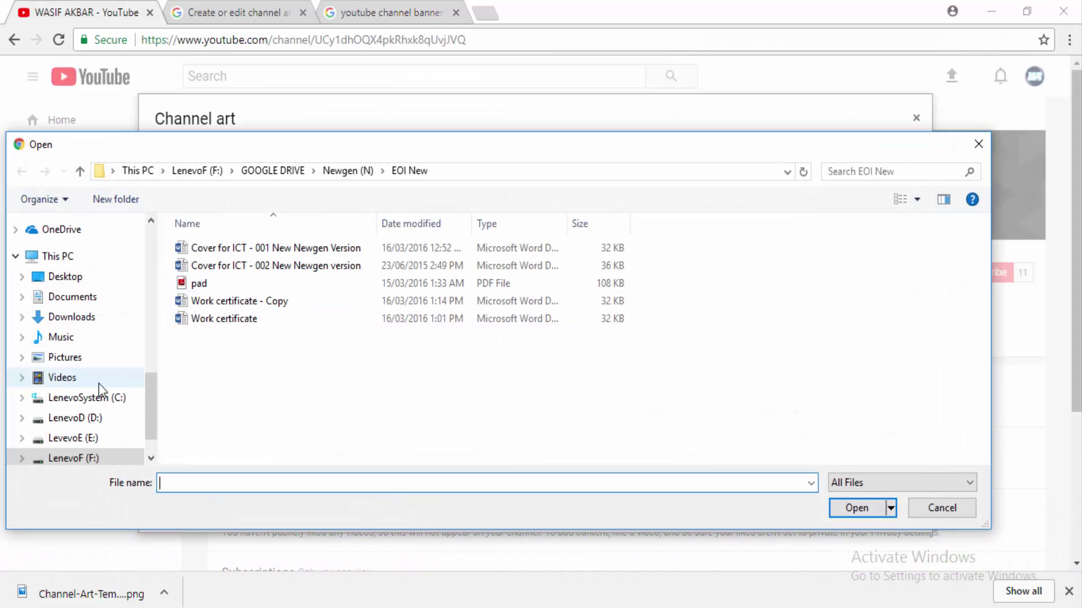
Step: Open the L.L.M.W folder and scroll through its pictures
scroll(97, 372, up, 2)
click(72, 283)
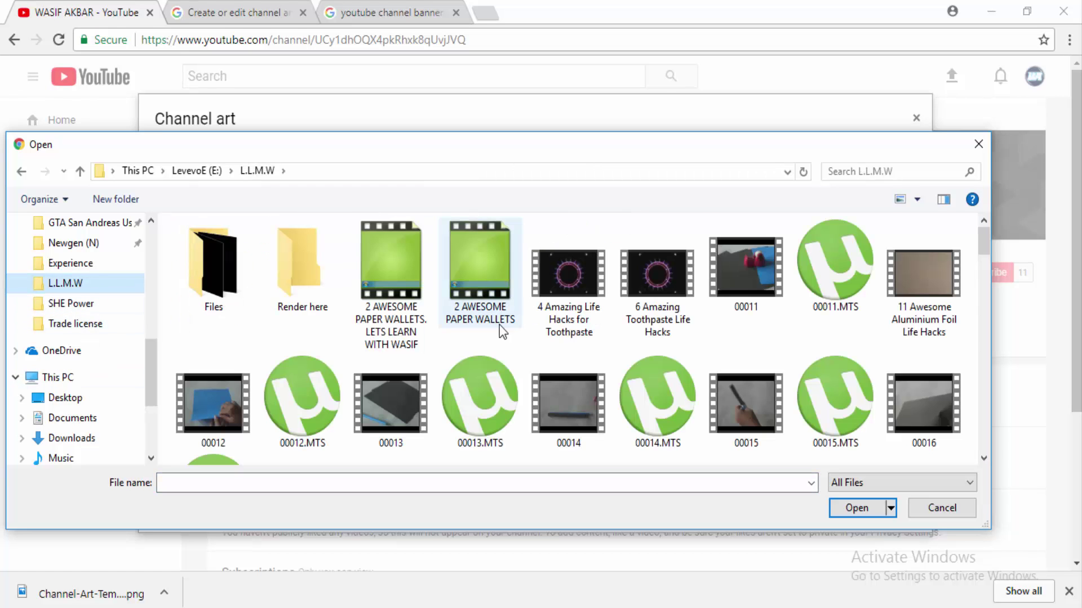
scroll(718, 302, down, 3)
scroll(694, 313, down, 3)
scroll(694, 312, down, 3)
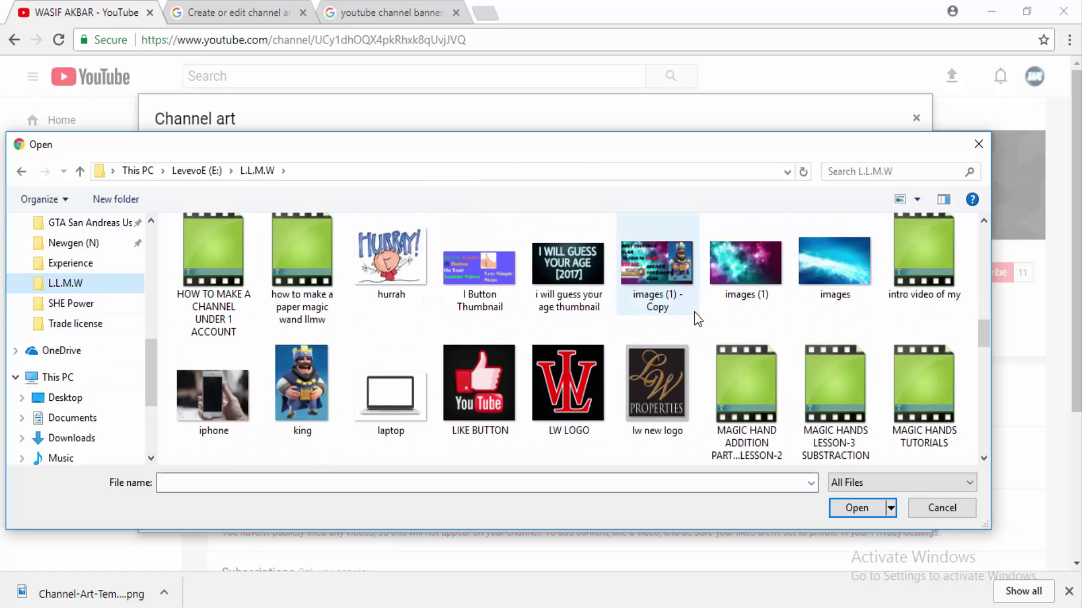
scroll(631, 329, down, 1)
scroll(600, 328, down, 1)
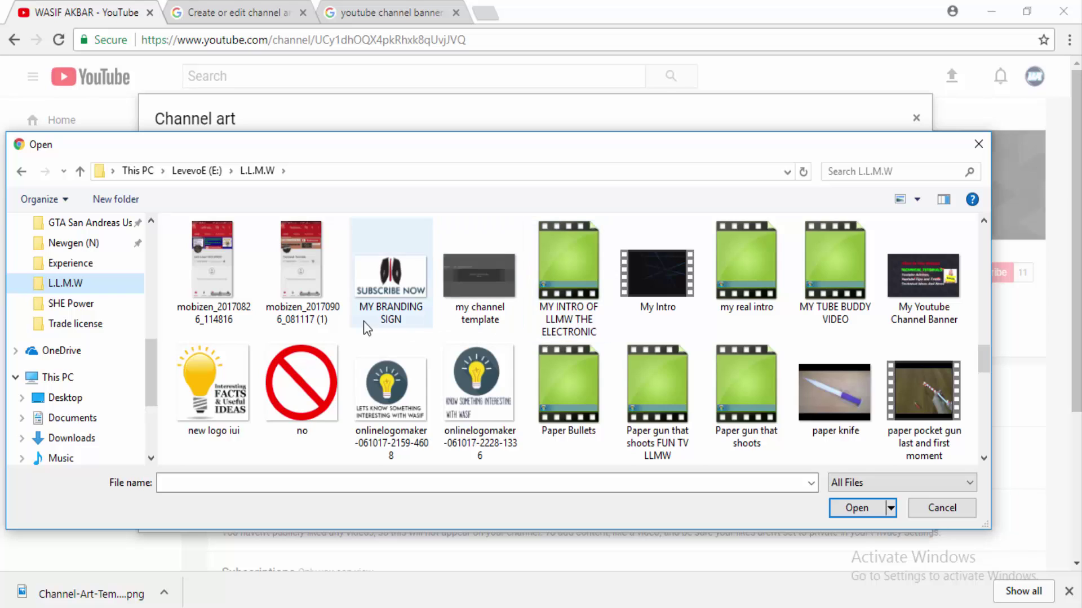
scroll(577, 320, down, 2)
scroll(676, 313, up, 1)
scroll(717, 305, up, 2)
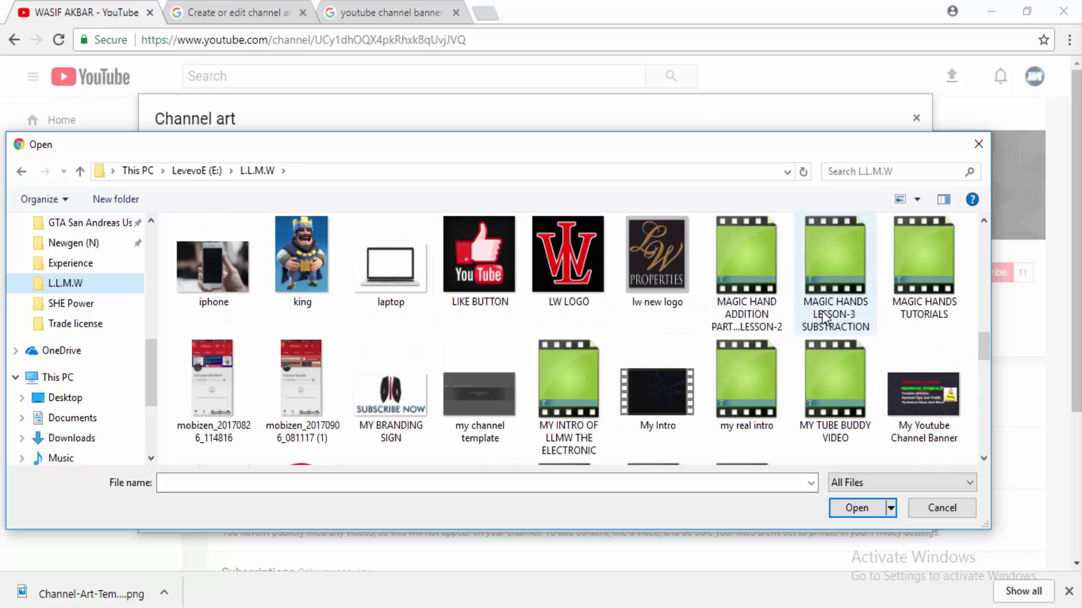
scroll(822, 310, up, 1)
scroll(822, 311, up, 1)
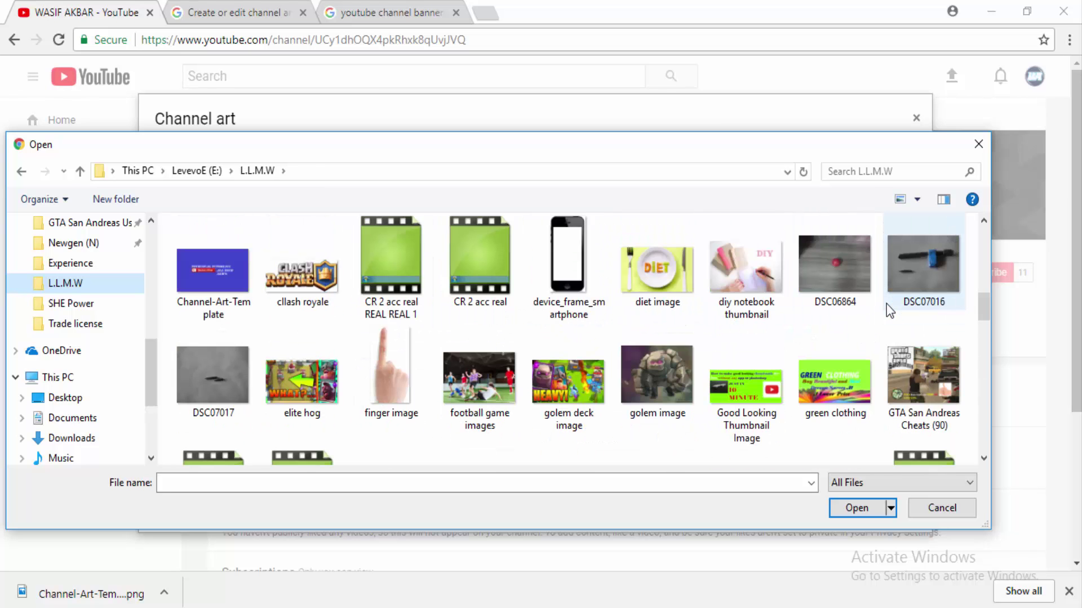
Step: Search the folder for 'CHANNE' and upload the Channel-Art-Template image
click(893, 171)
text(CHANN)
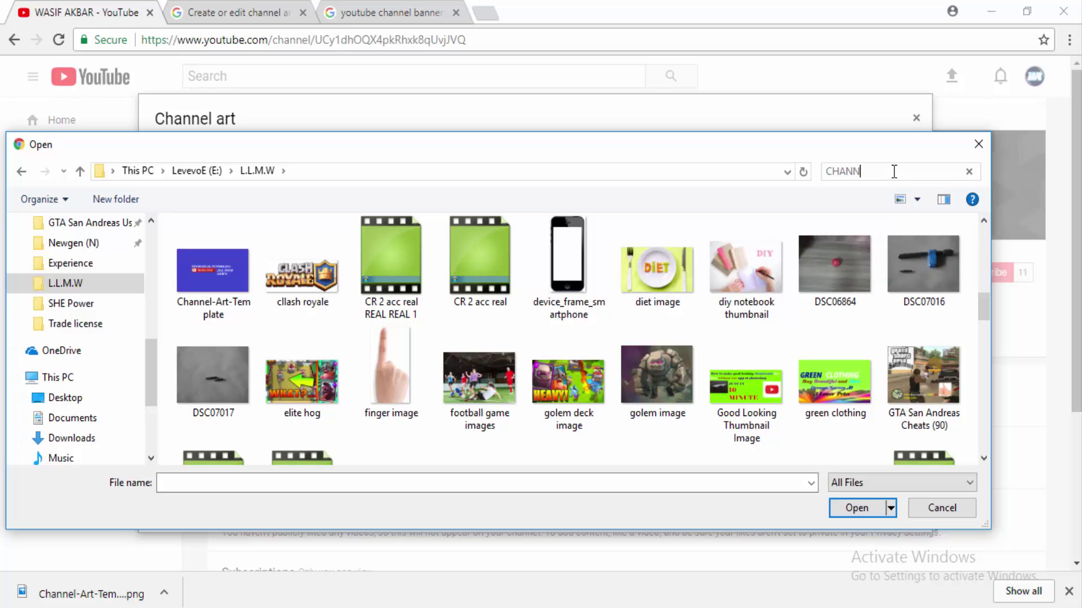
text(E)
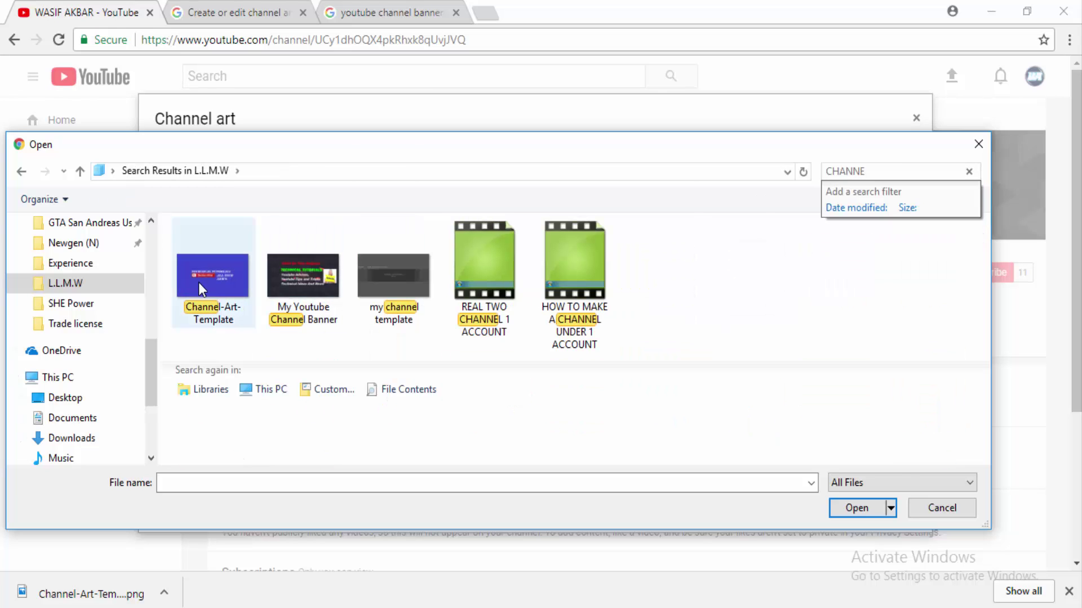
click(202, 289)
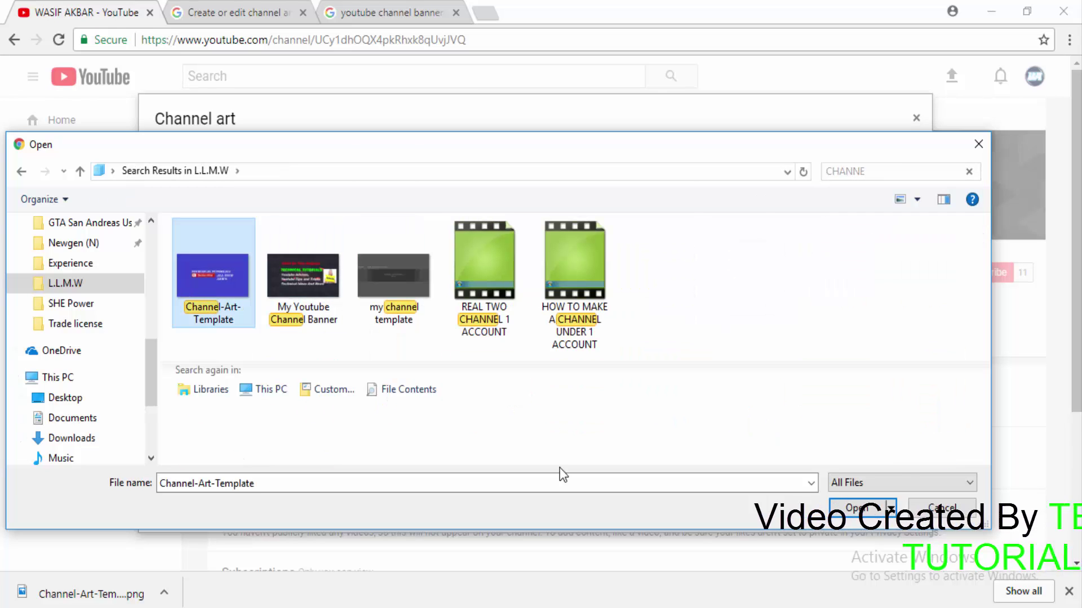
click(870, 510)
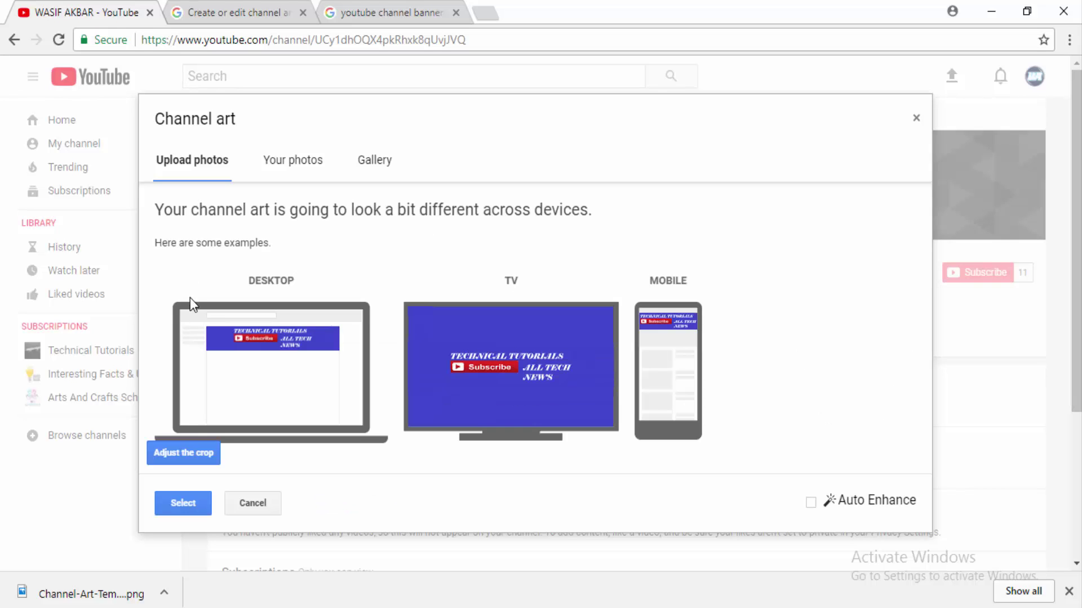
Step: Review the banner's crop and device previews, then apply it as channel art
click(192, 458)
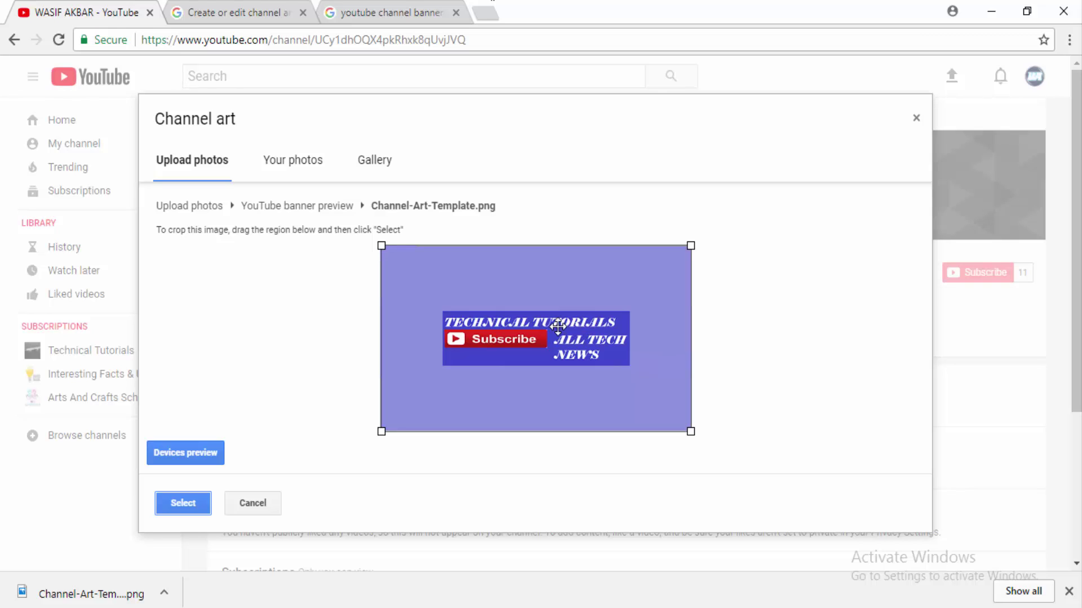
click(210, 454)
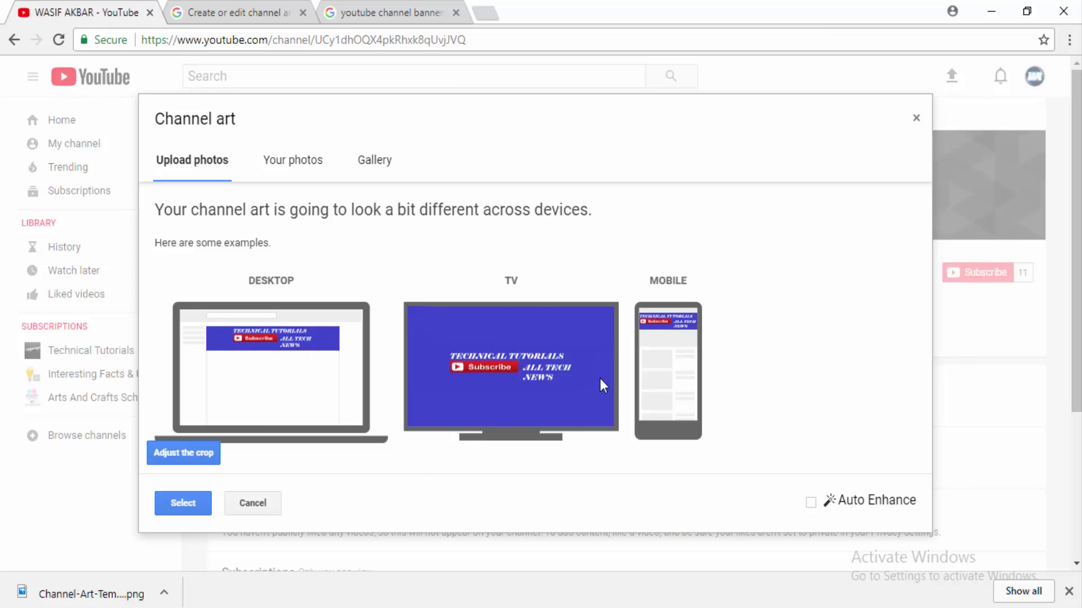
click(198, 503)
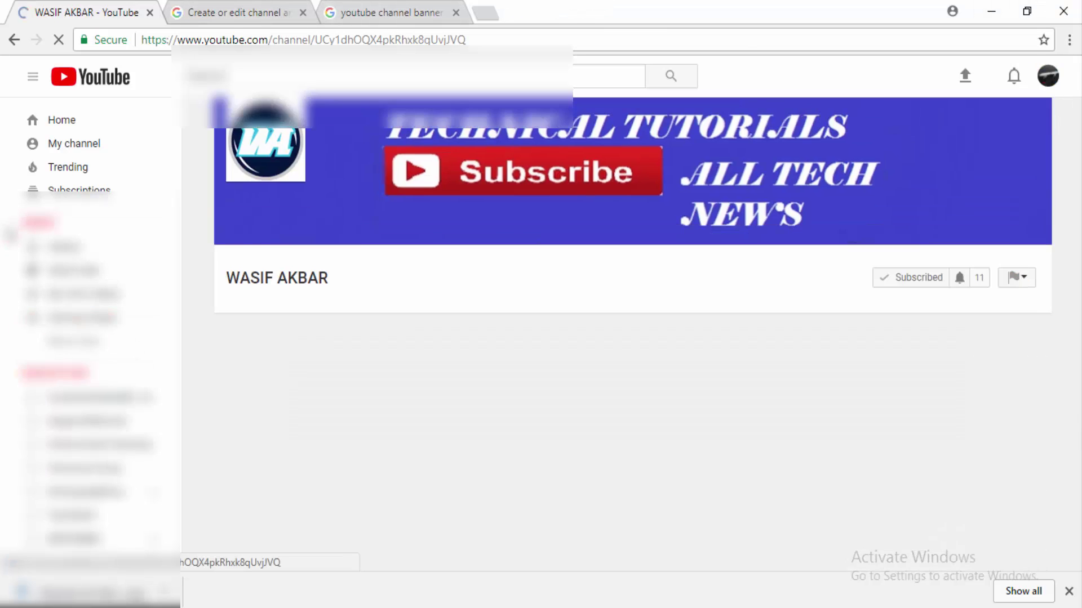
Step: Open the Technical Tutorials channel page
click(103, 157)
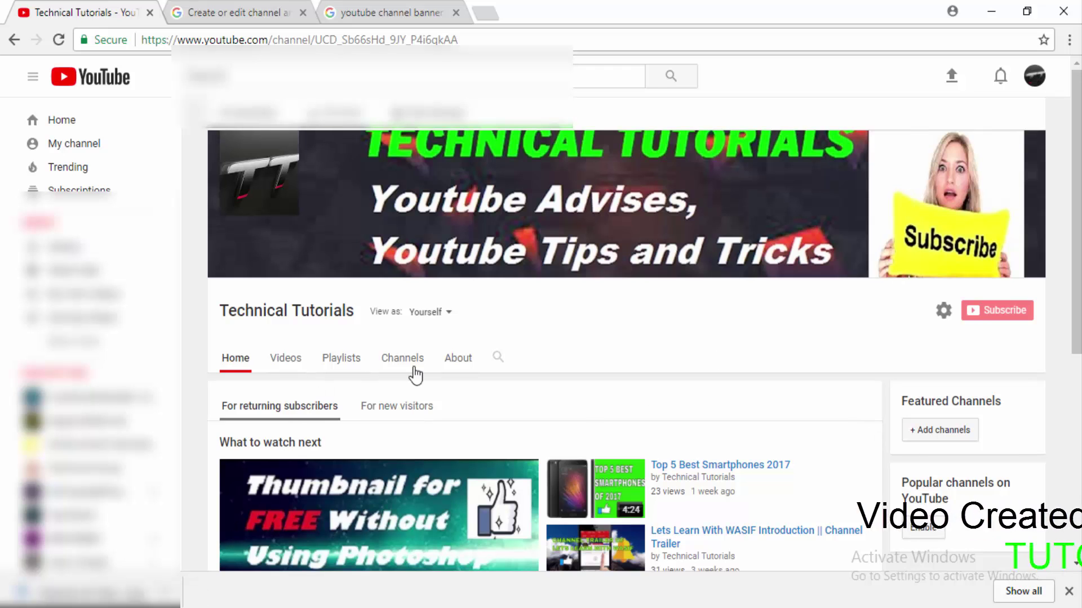
scroll(428, 366, down, 2)
scroll(440, 370, down, 3)
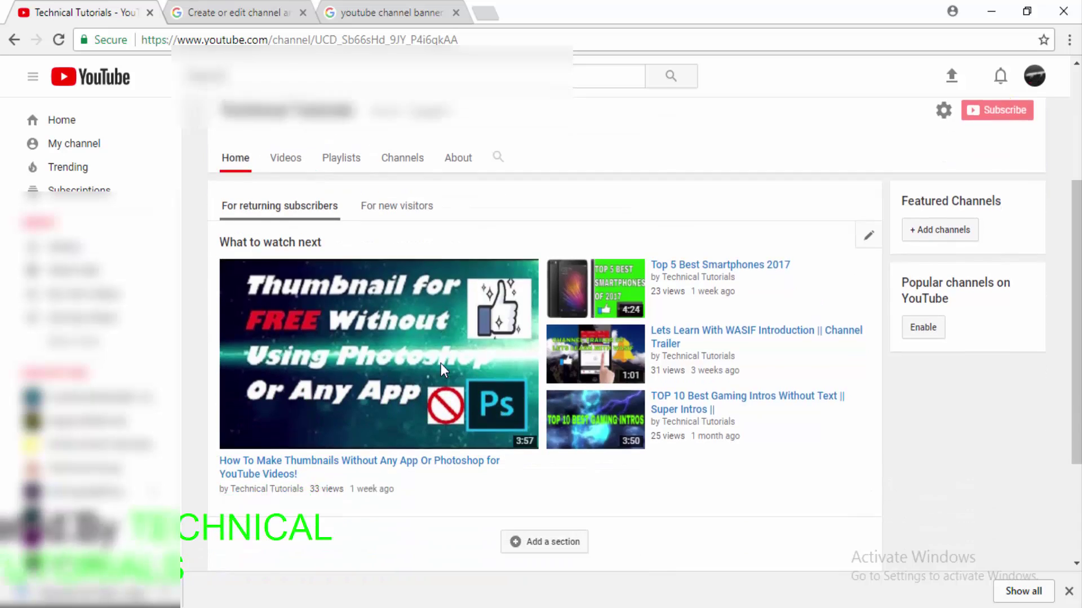
scroll(441, 370, up, 3)
scroll(440, 369, up, 2)
scroll(441, 369, down, 2)
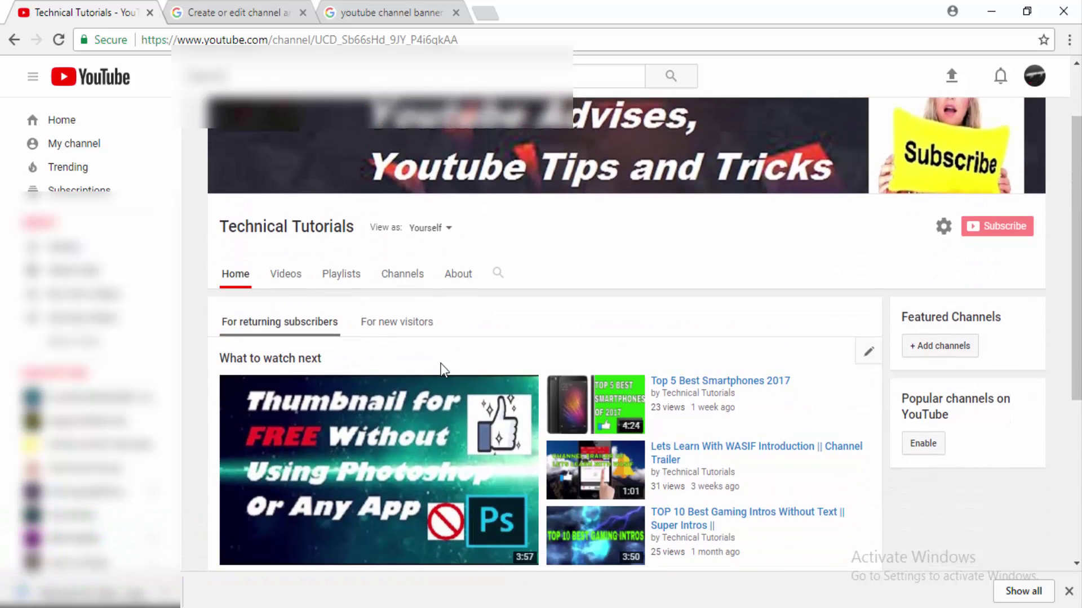